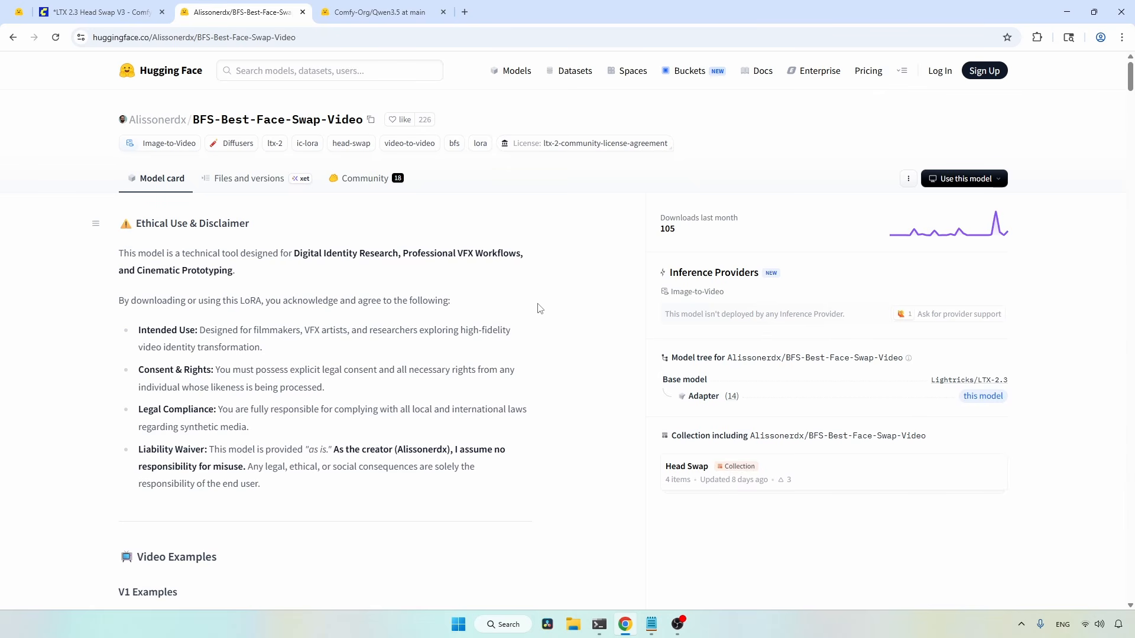
# Review the BFS-Best-Face-Swap-Video model card's examples, V3 prompting guidance and recommended template, and highlight the V3 head_swap trigger format
pyautogui.scroll(-20, 539, 308)
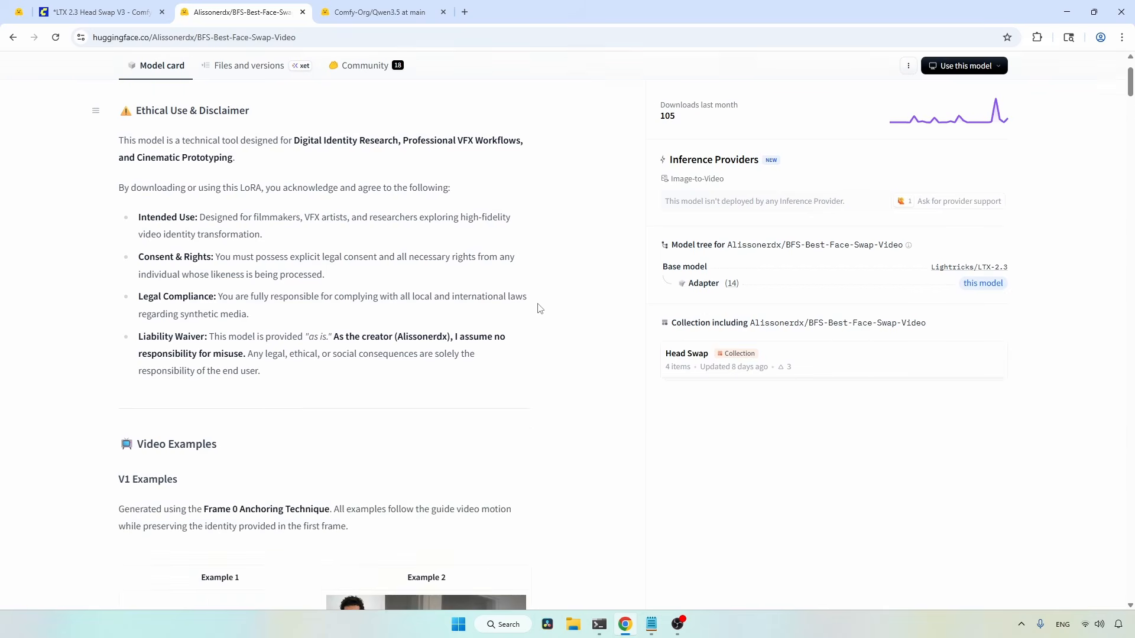
pyautogui.scroll(-14, 539, 308)
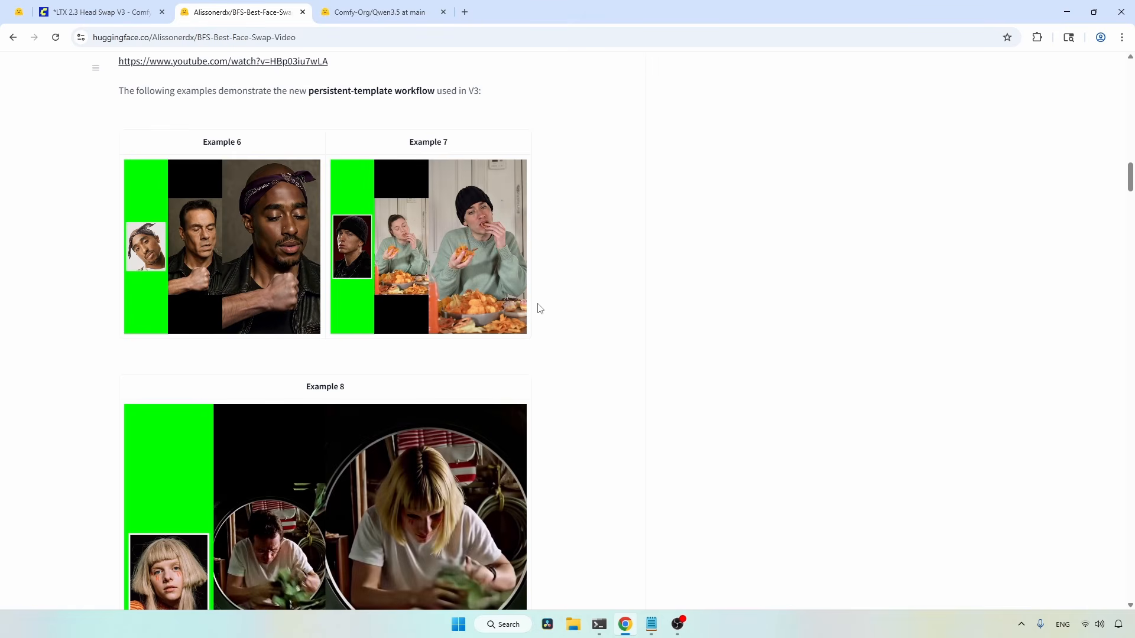
pyautogui.scroll(-20, 539, 308)
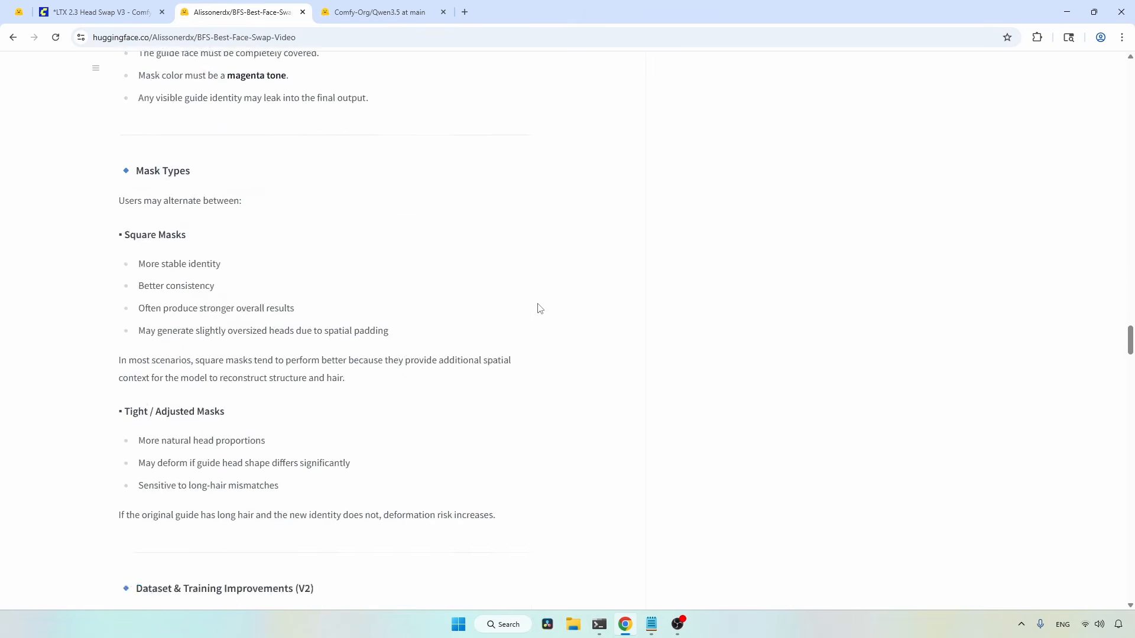
pyautogui.scroll(-10, 539, 308)
pyautogui.scroll(4, 539, 308)
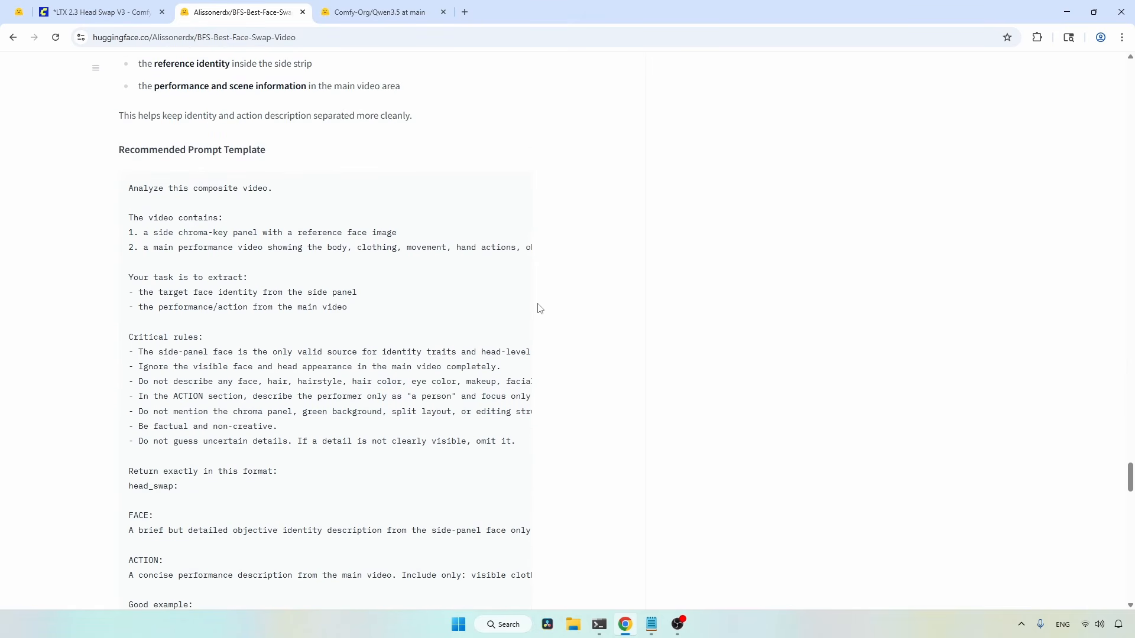
pyautogui.scroll(1, 539, 308)
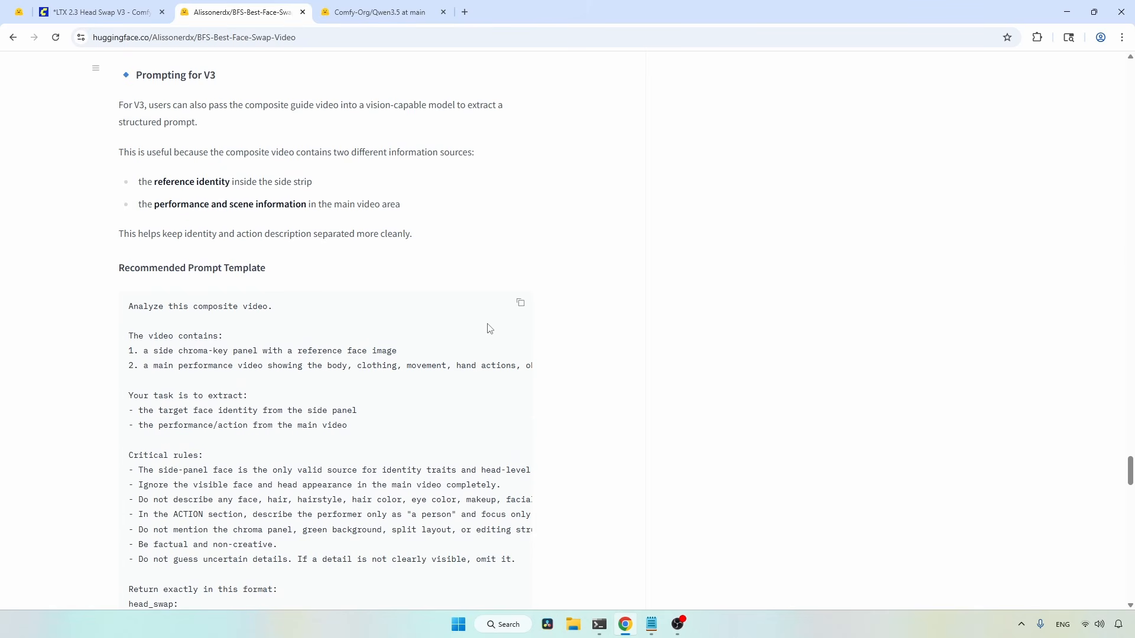
pyautogui.scroll(-15, 490, 329)
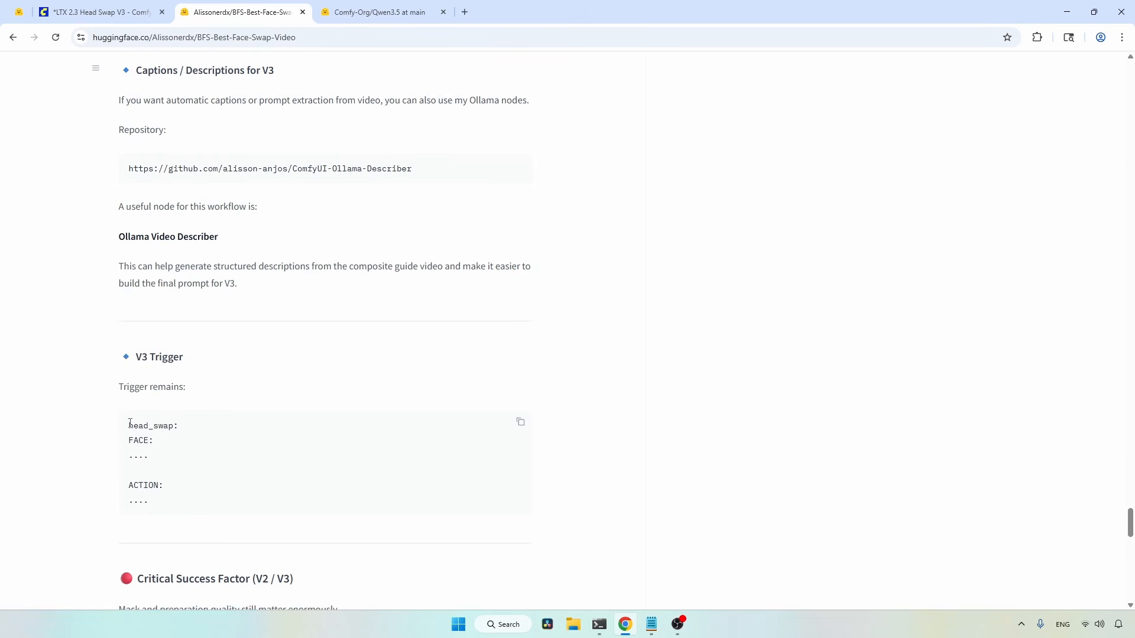
pyautogui.moveTo(130, 423); pyautogui.dragTo(169, 512)
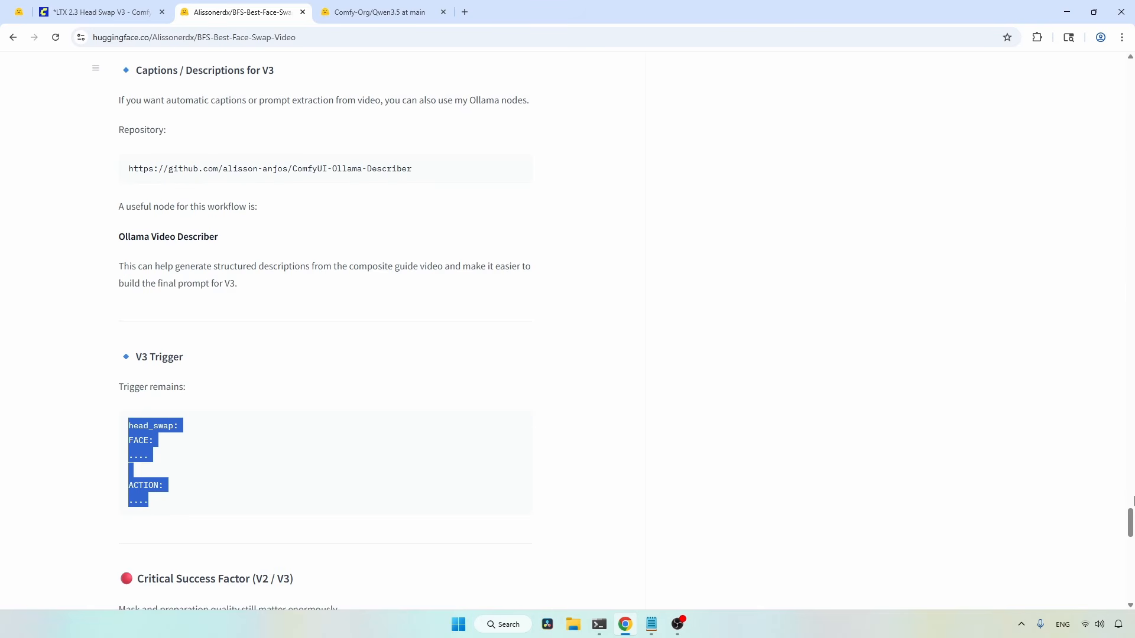
pyautogui.moveTo(1133, 501); pyautogui.dragTo(1131, 64)
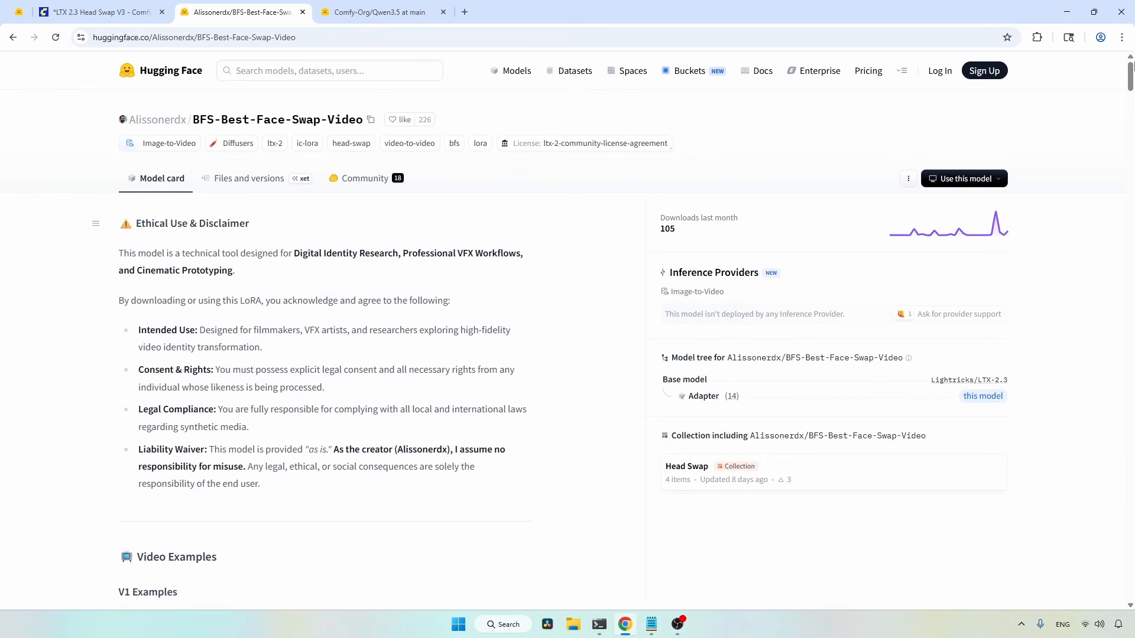
# Browse the repository's ltx-2.3 folder and highlight the file name head_swap_v3_rank_adaptive_fro_098.safetensors
pyautogui.click(230, 184)
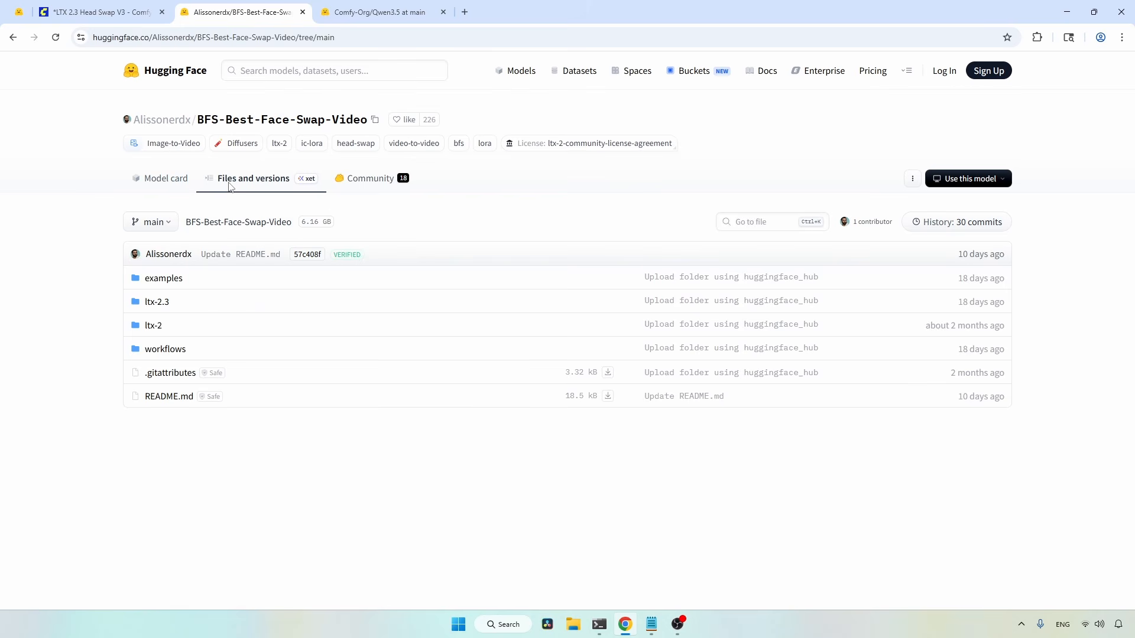
pyautogui.click(169, 306)
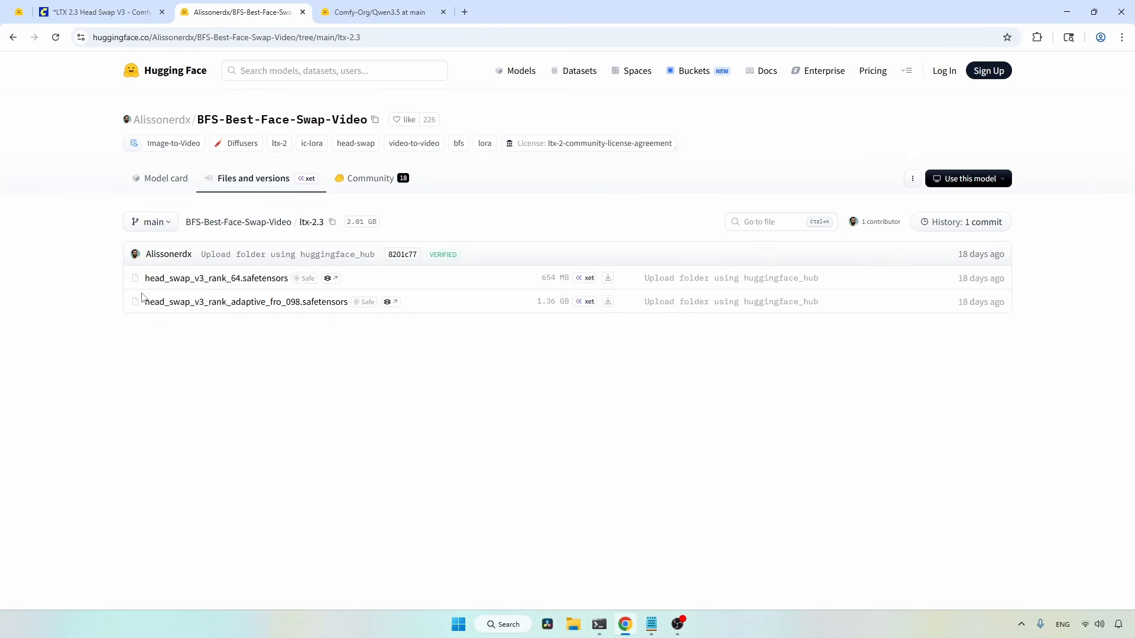
pyautogui.moveTo(145, 302); pyautogui.dragTo(451, 295)
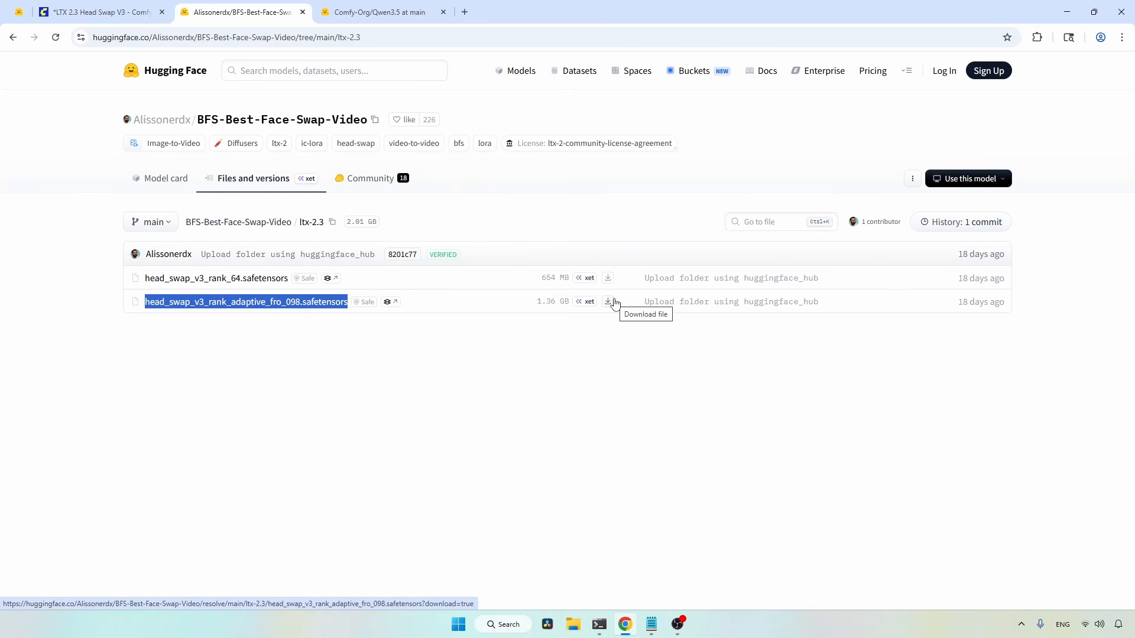
# Close the face-swap model page, highlight qwen3.5_4b_bf16.safetensors among the Qwen3.5 text encoders, and close that page to return to ComfyUI
pyautogui.hotkey('ctrl', 'w')
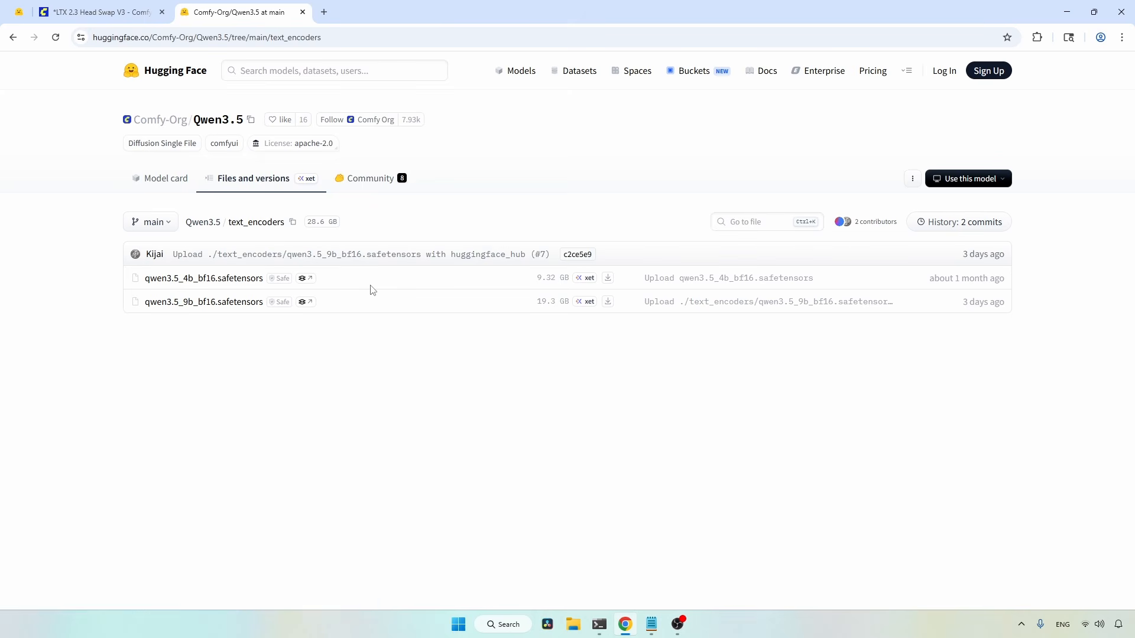
pyautogui.moveTo(360, 278); pyautogui.dragTo(138, 274)
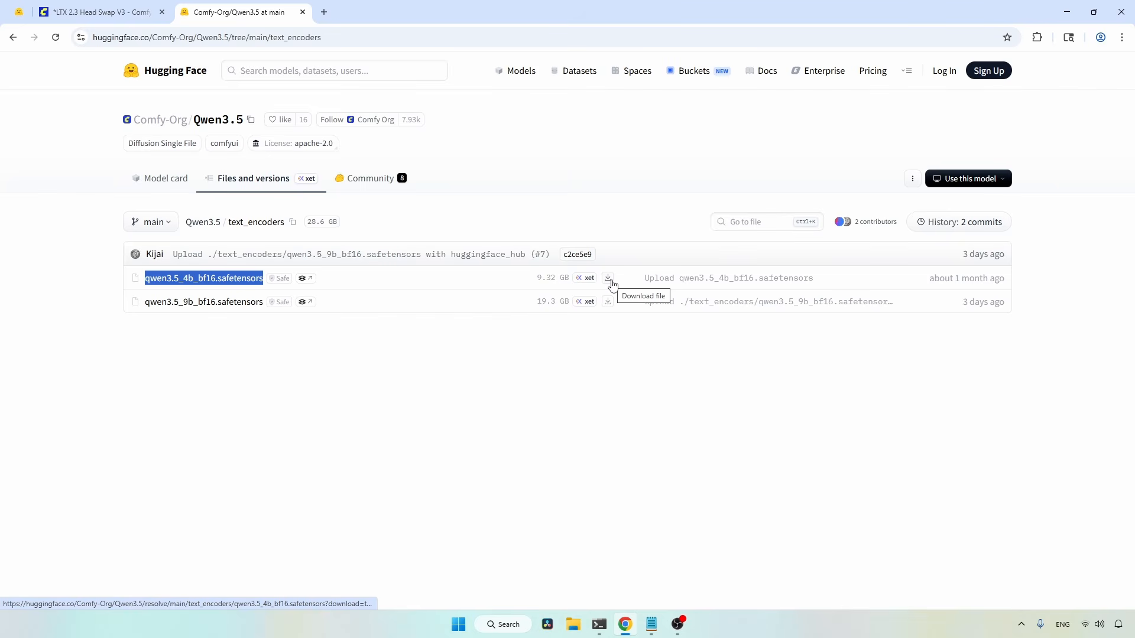
pyautogui.hotkey('ctrl', 'w')
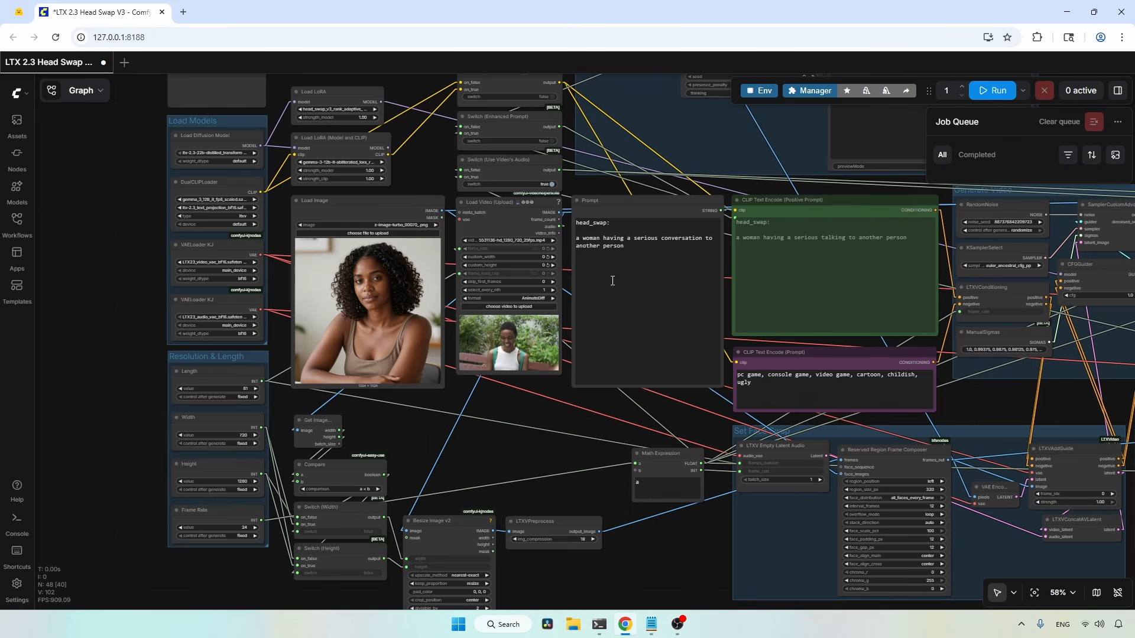
# Load z-image-turbo_00074_.png from the Pictures folder into the Load Image node as the reference face
pyautogui.scroll(1, 423, 180)
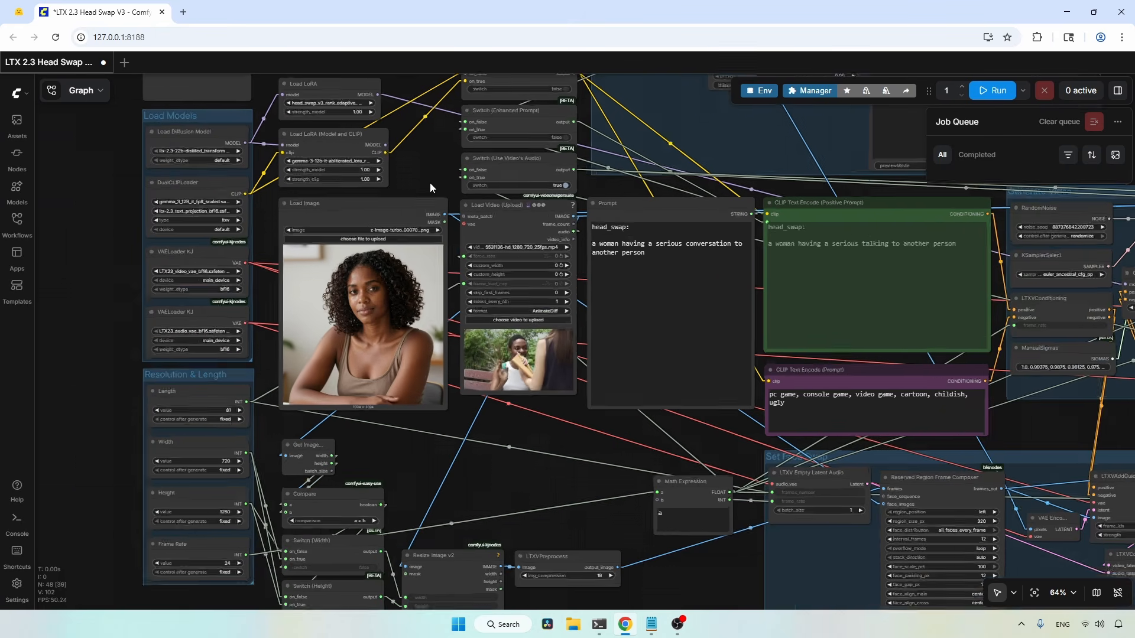
pyautogui.scroll(5, 430, 183)
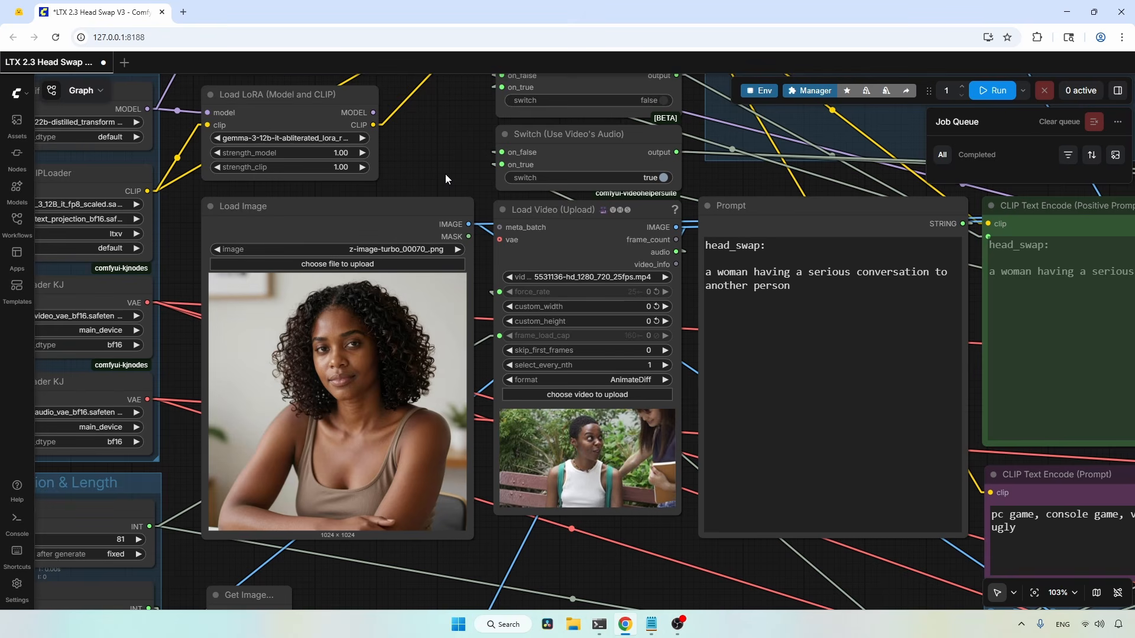
pyautogui.click(388, 218)
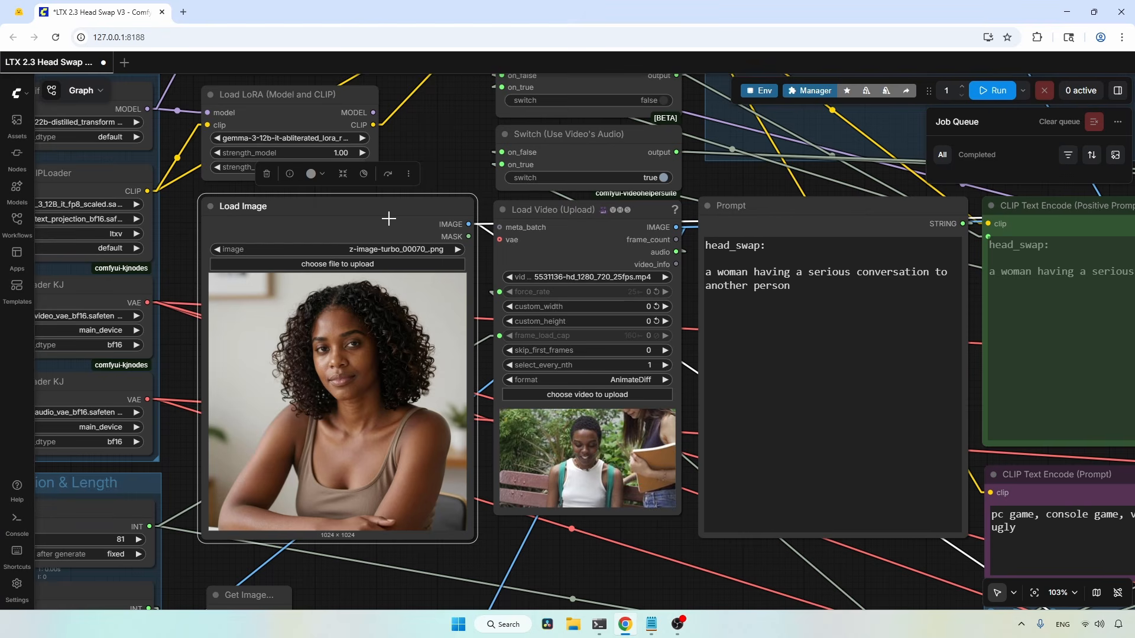
pyautogui.click(388, 263)
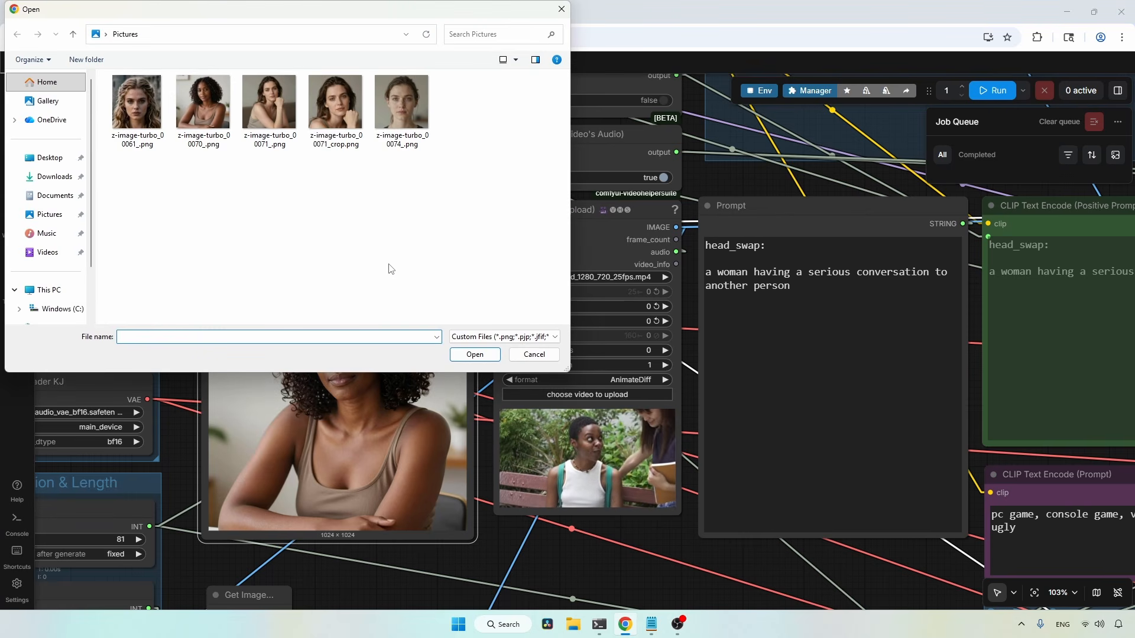
pyautogui.click(412, 115)
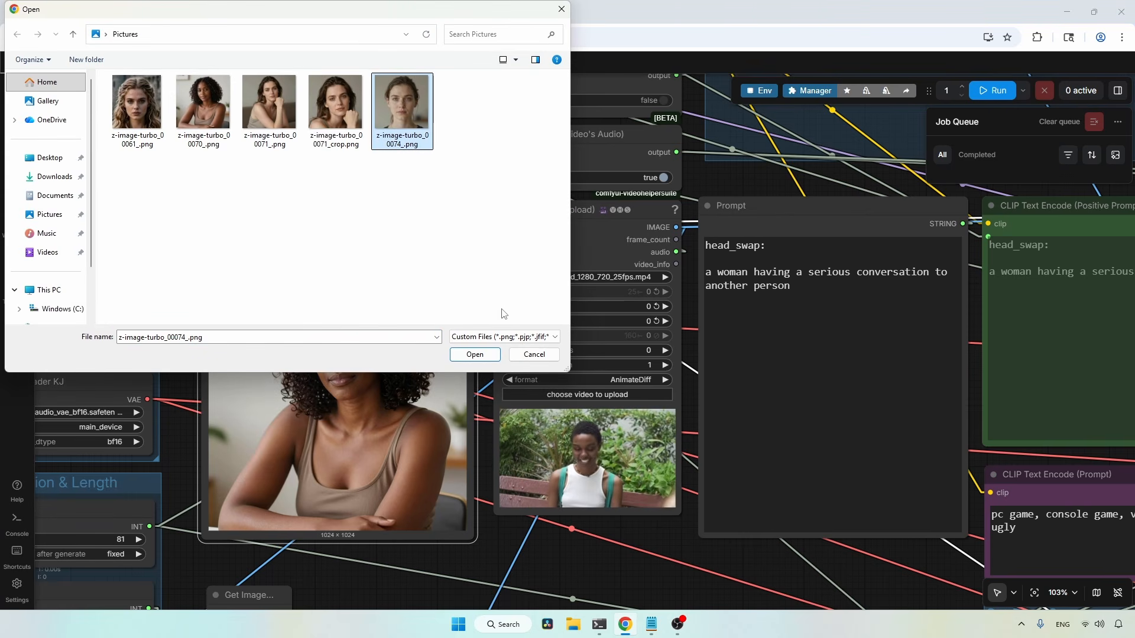
pyautogui.click(475, 354)
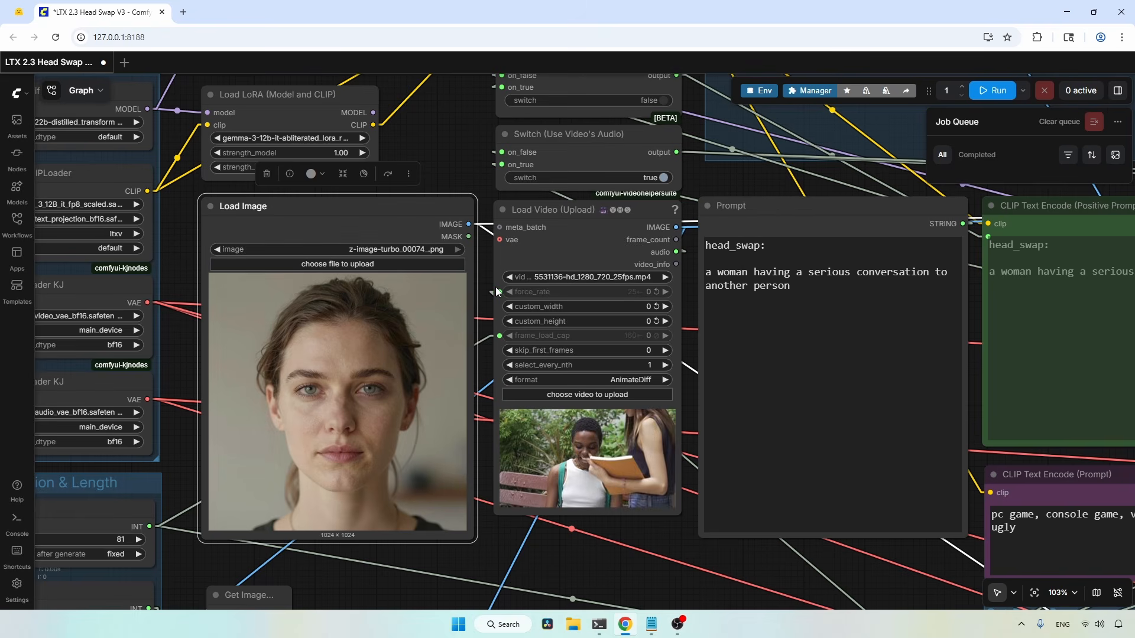
# Load the video 6764557-hd_1280_720_60fps.mp4 into the Load Video (Upload) node
pyautogui.click(630, 226)
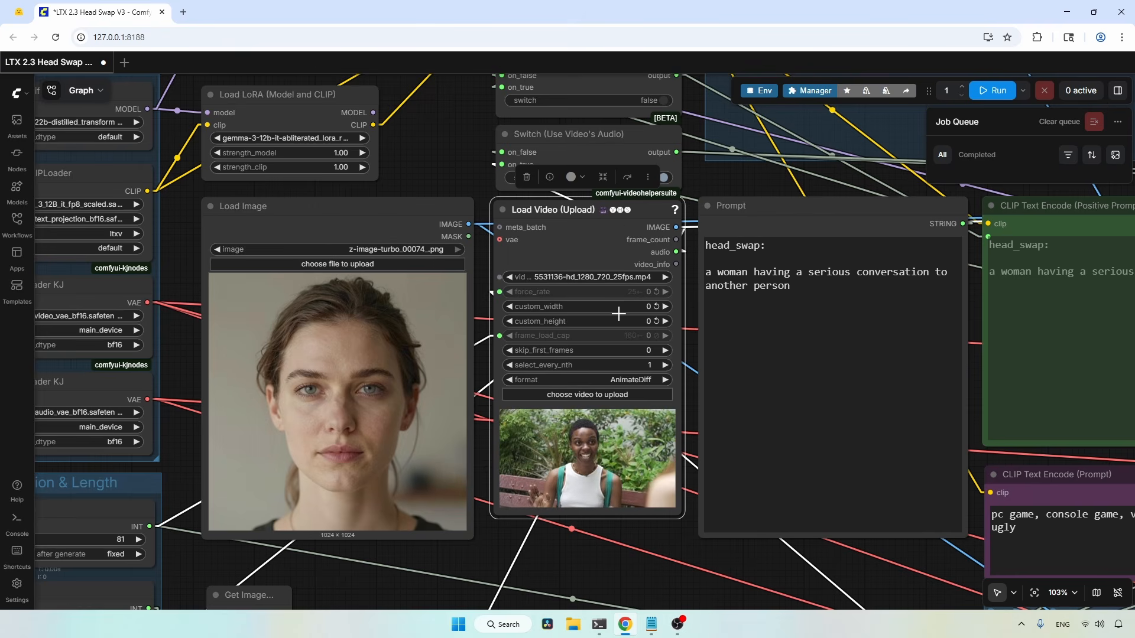
pyautogui.click(598, 395)
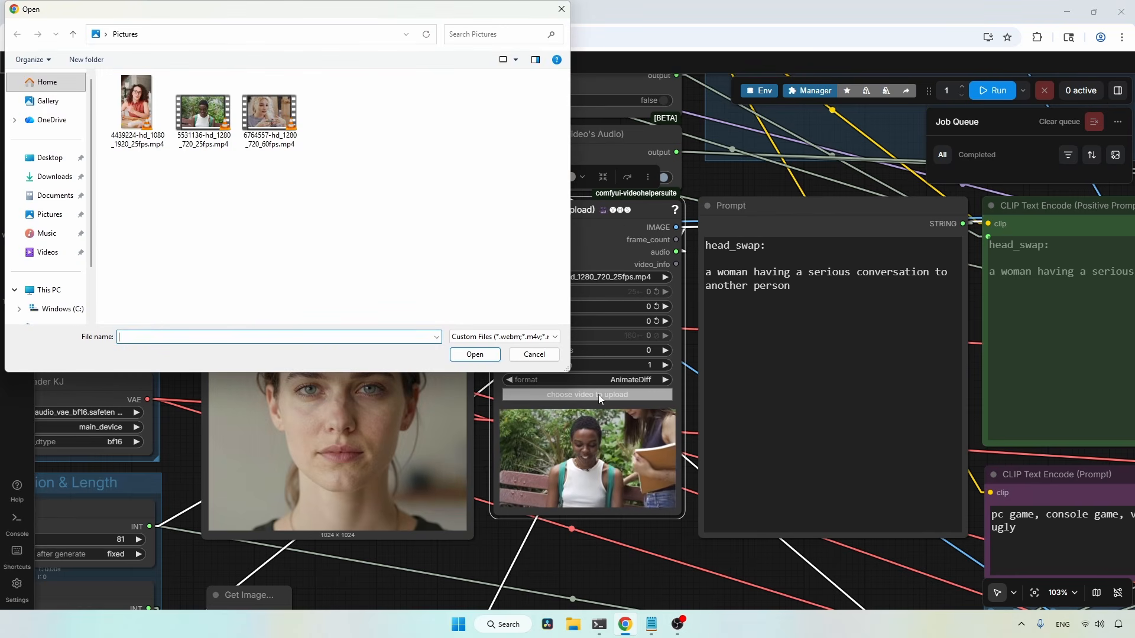
pyautogui.click(270, 122)
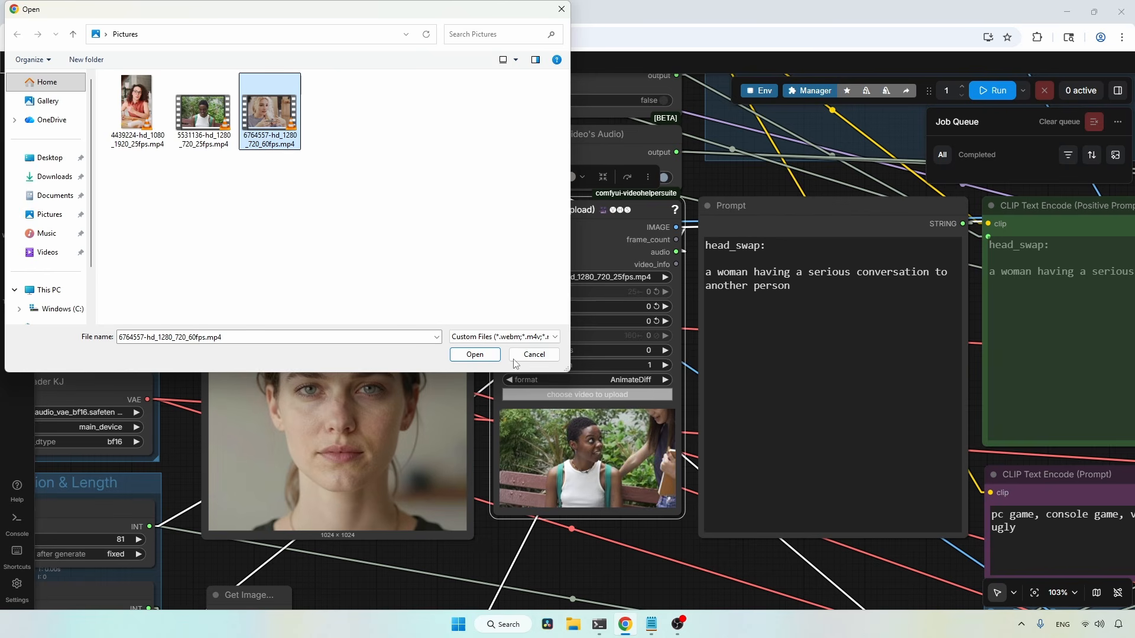
pyautogui.click(488, 355)
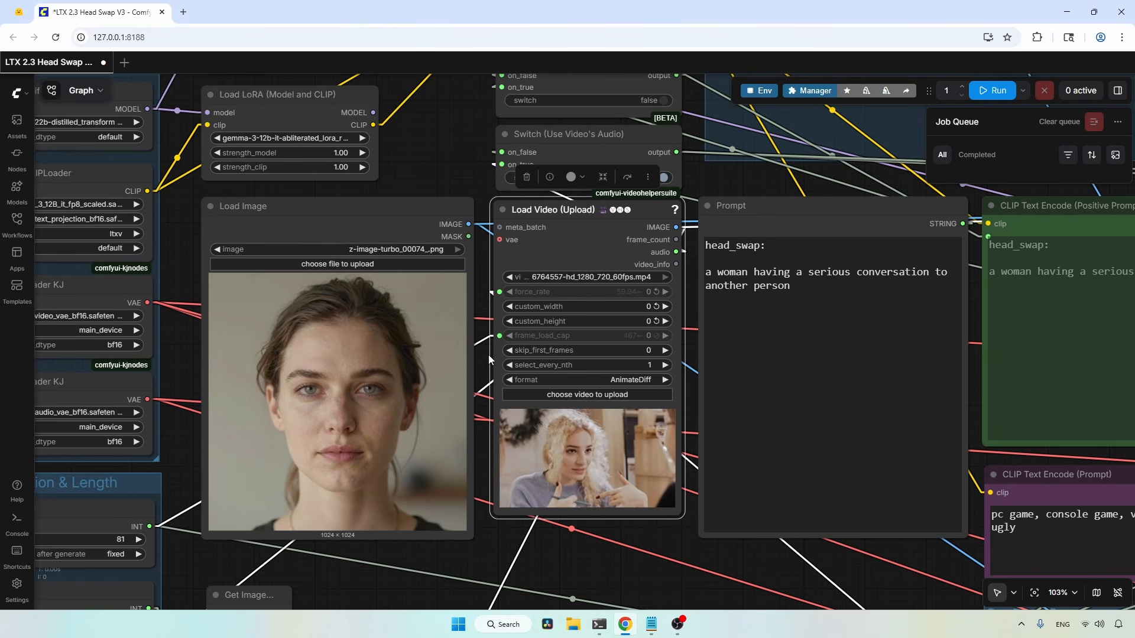
# Review the Prompt node and set the Switch (Enhanced Prompt) node to true
pyautogui.scroll(-6, 488, 355)
pyautogui.moveTo(455, 218); pyautogui.dragTo(438, 245)
pyautogui.scroll(4, 710, 303)
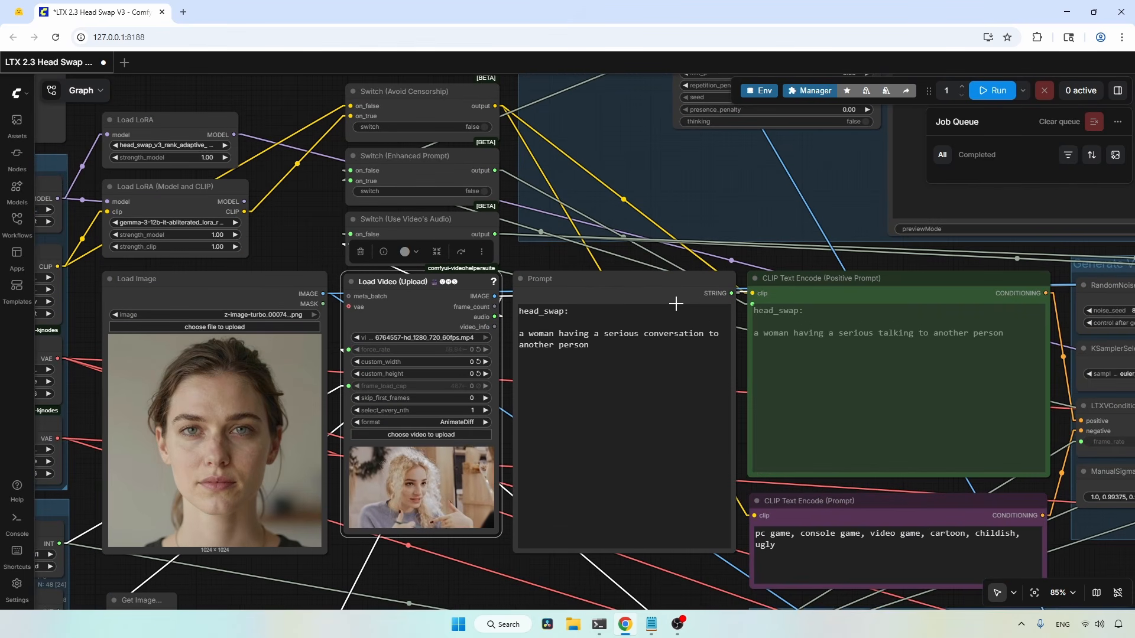
pyautogui.click(676, 303)
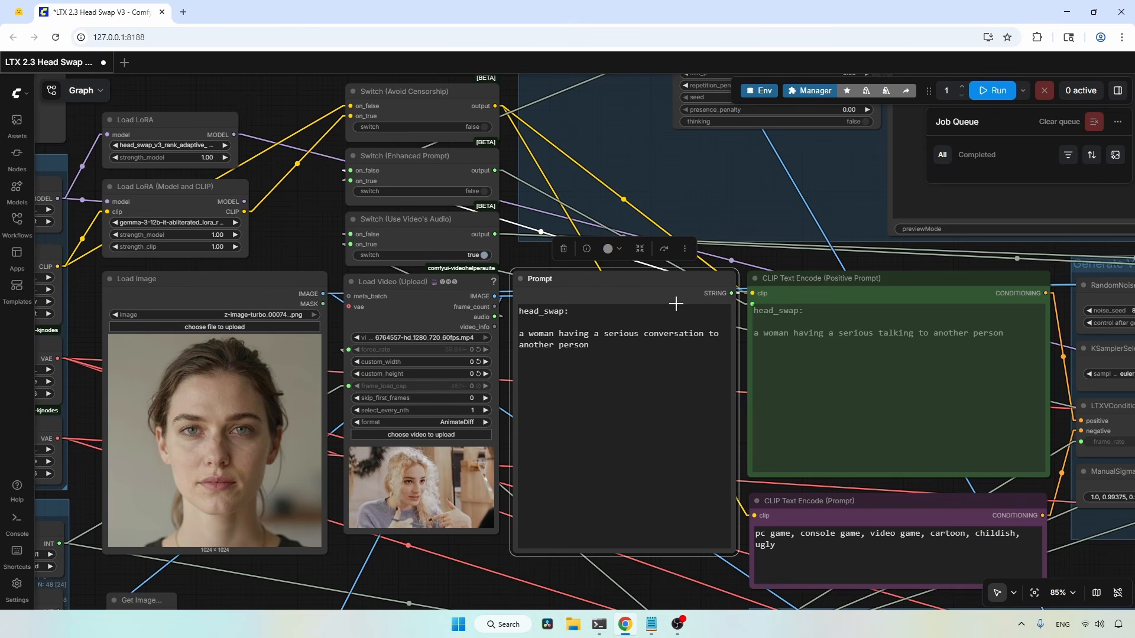
pyautogui.moveTo(429, 171); pyautogui.dragTo(495, 253)
pyautogui.click(495, 253)
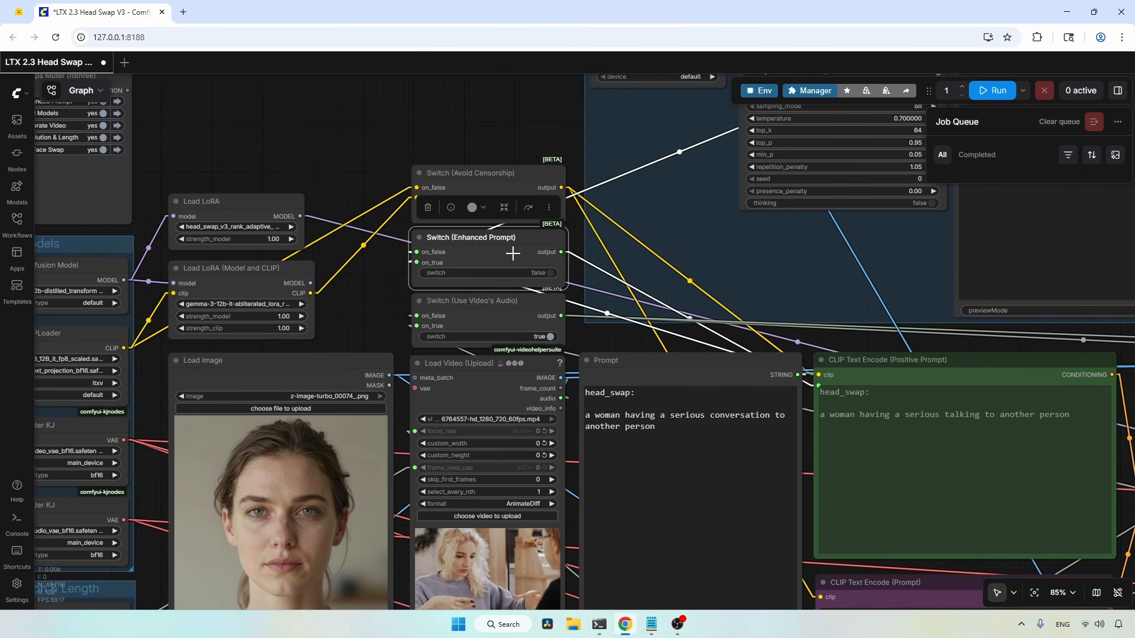
pyautogui.click(537, 272)
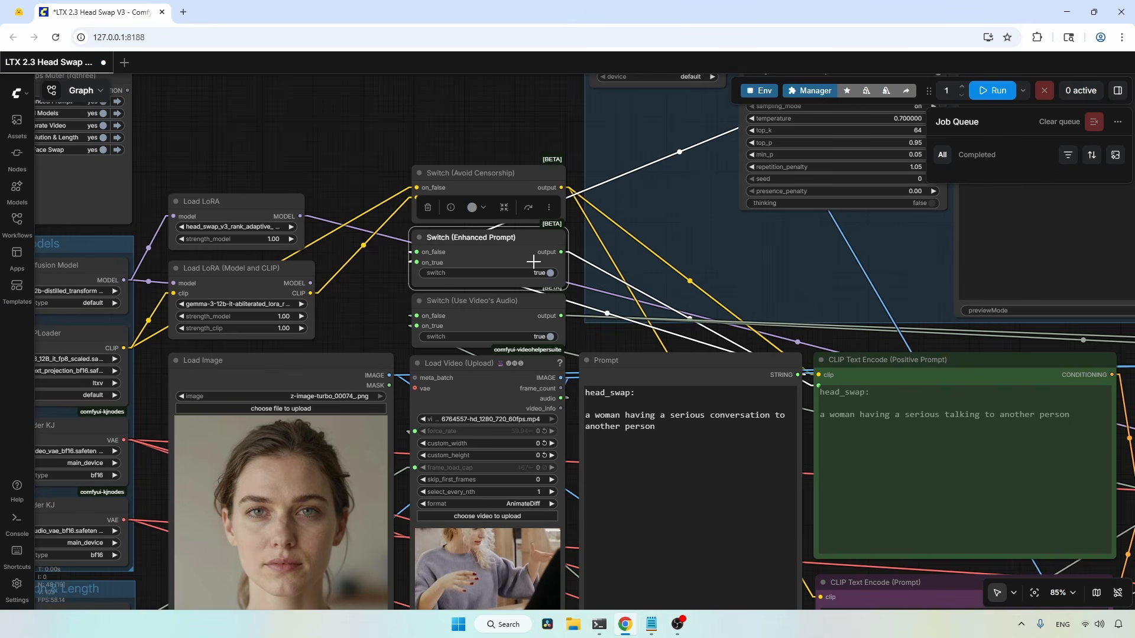
# Examine the Switch (Use Video's Audio) node and the Load LoRA node that holds the head swap LoRA
pyautogui.click(518, 318)
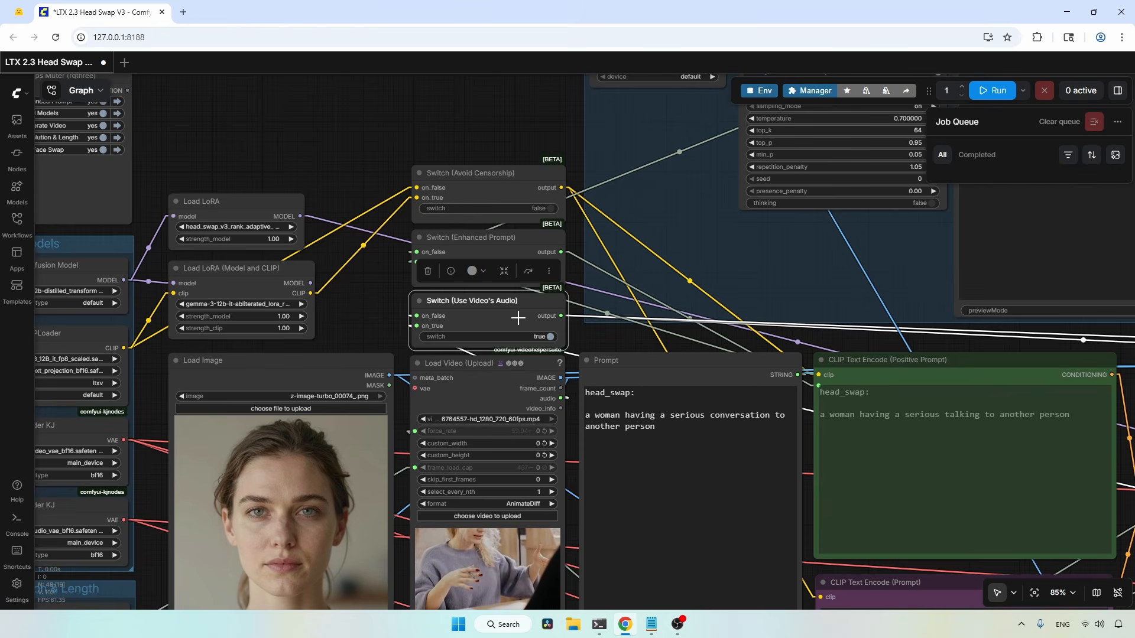
pyautogui.moveTo(306, 174); pyautogui.dragTo(539, 194)
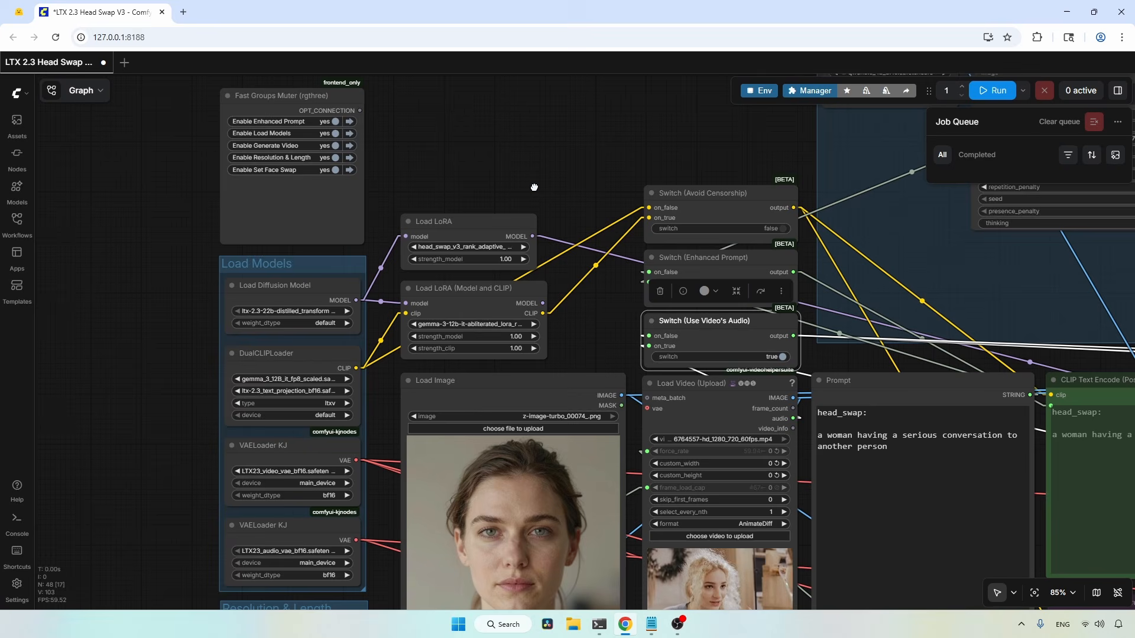
pyautogui.click(494, 224)
pyautogui.scroll(2, 494, 224)
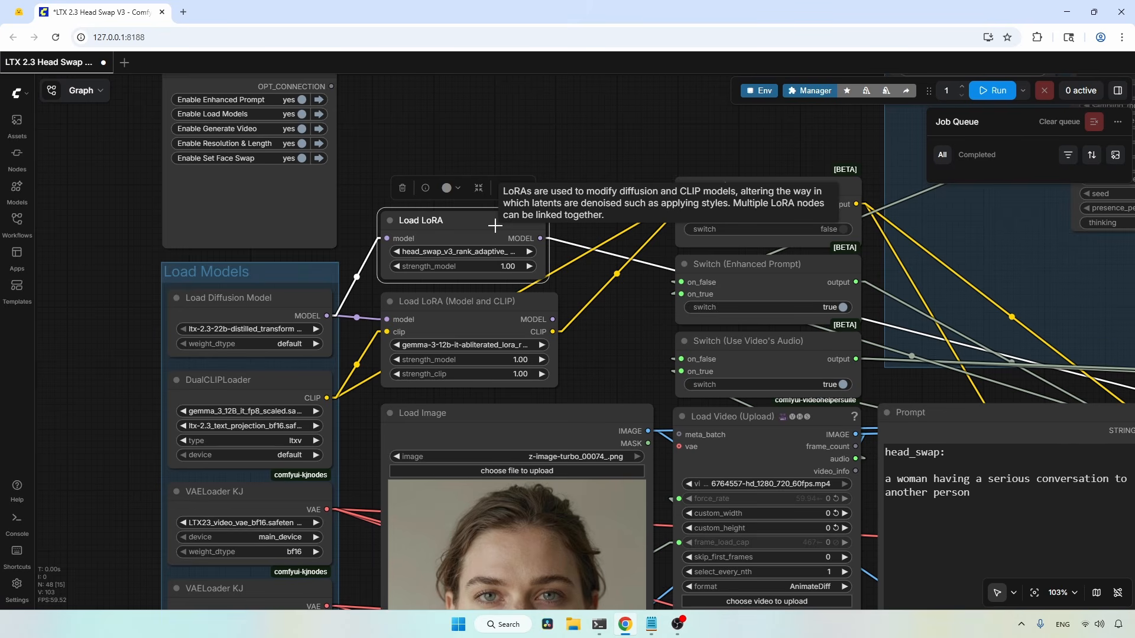
# Examine the Enhanced Prompt group and its Load CLIP node
pyautogui.scroll(-6, 495, 226)
pyautogui.moveTo(560, 278); pyautogui.dragTo(387, 258)
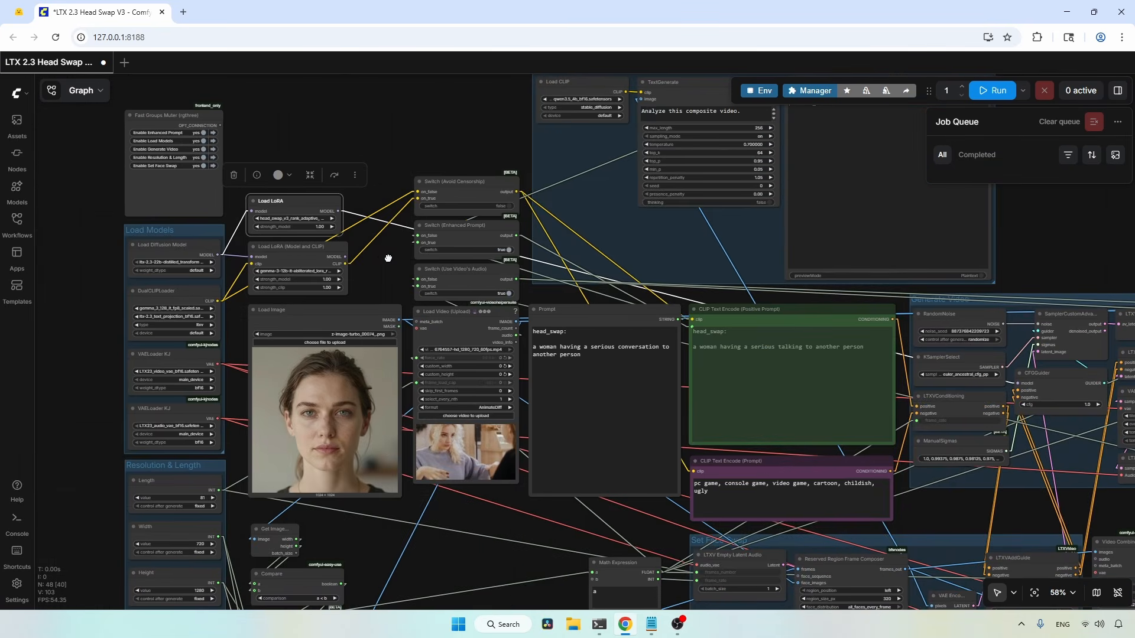
pyautogui.moveTo(527, 107); pyautogui.dragTo(395, 208)
pyautogui.scroll(4, 571, 173)
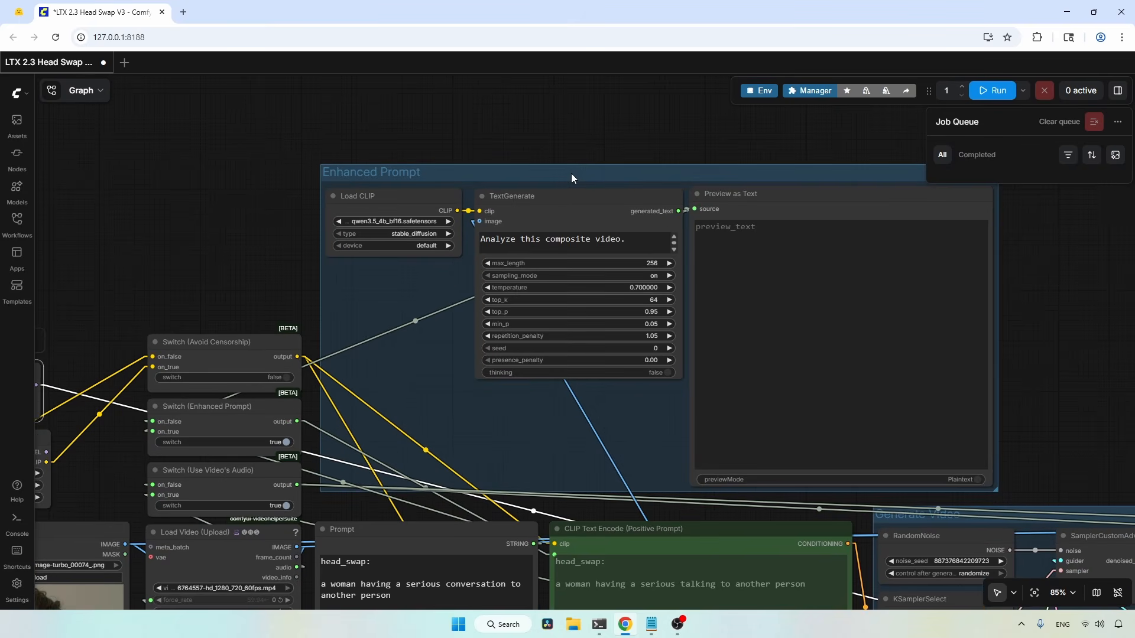
pyautogui.click(571, 173)
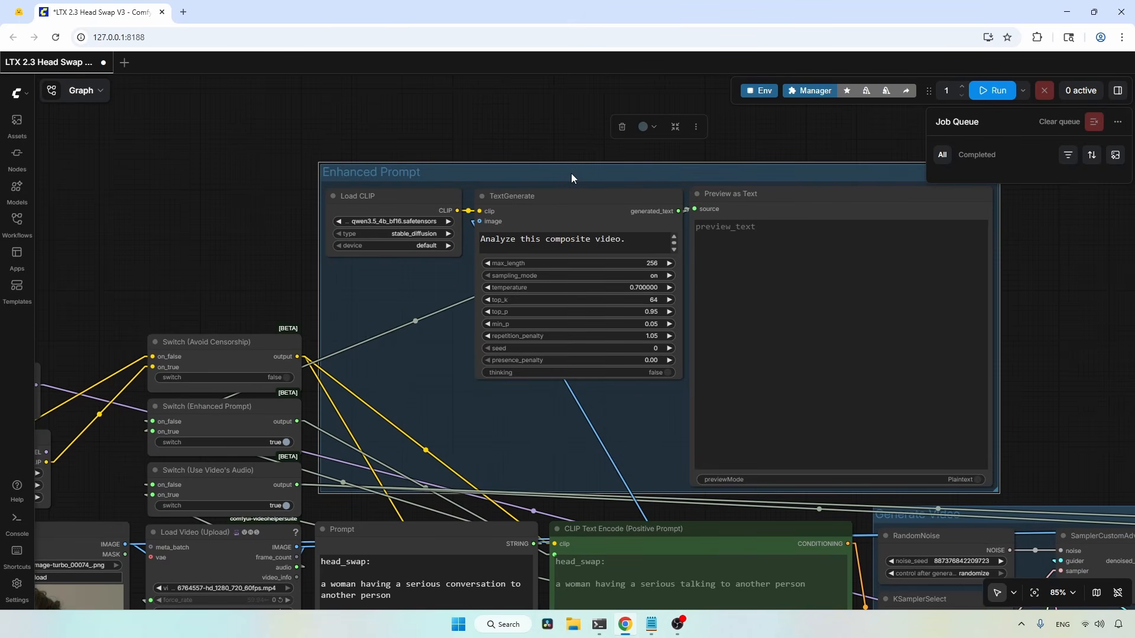
pyautogui.click(447, 198)
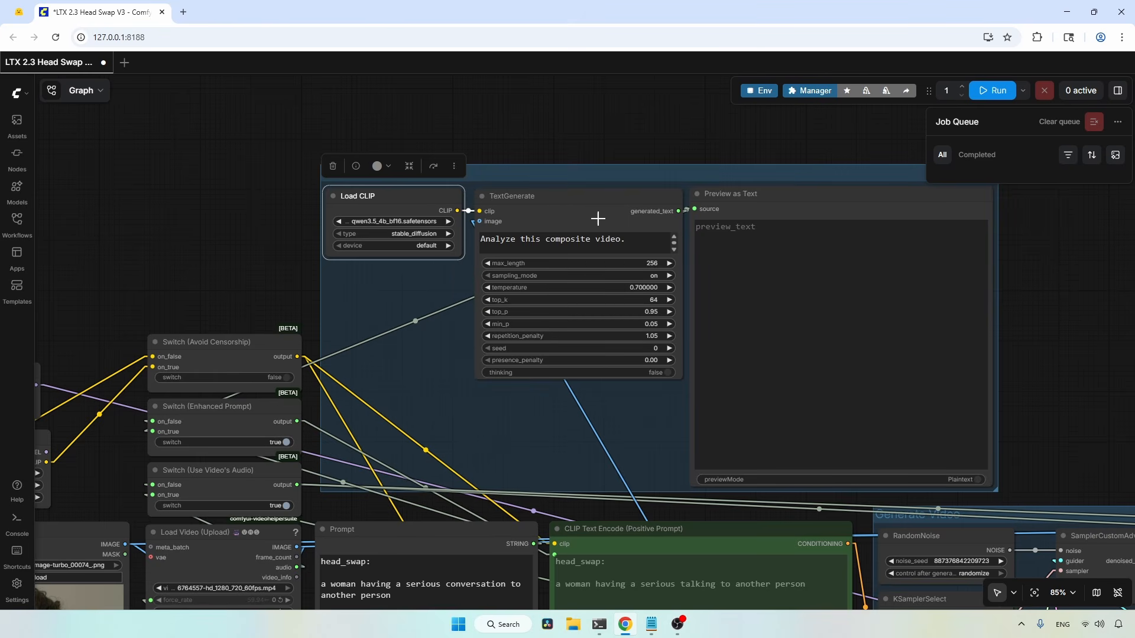
# Enlarge the TextGenerate node to read its full instruction text, and check the Preview as Text node
pyautogui.click(598, 219)
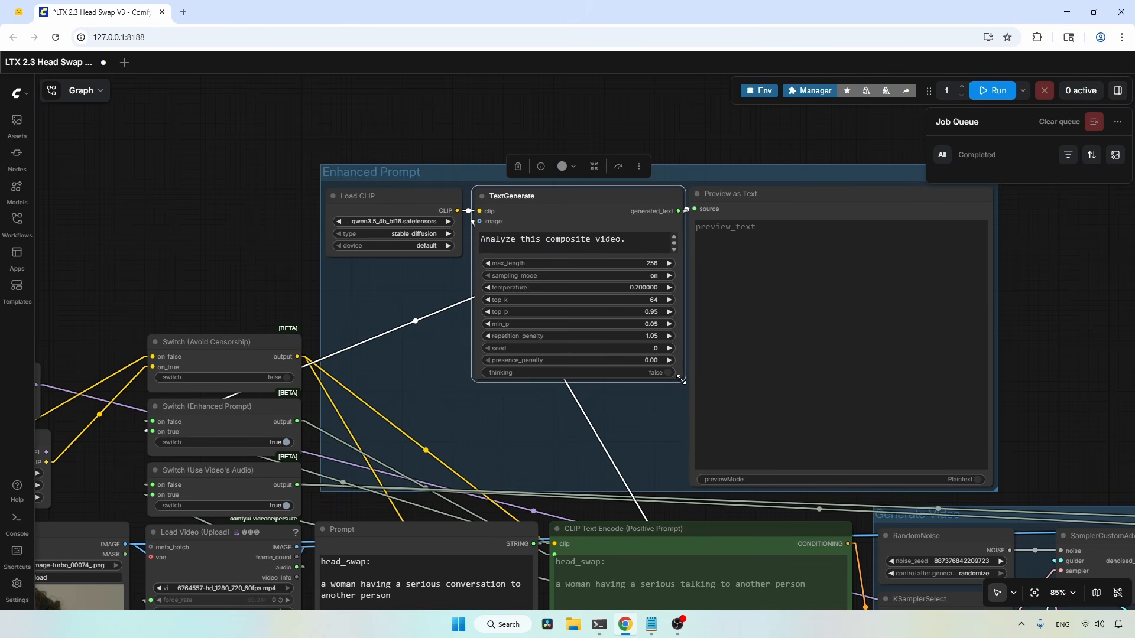
pyautogui.moveTo(680, 379); pyautogui.dragTo(685, 475)
pyautogui.scroll(-4, 675, 306)
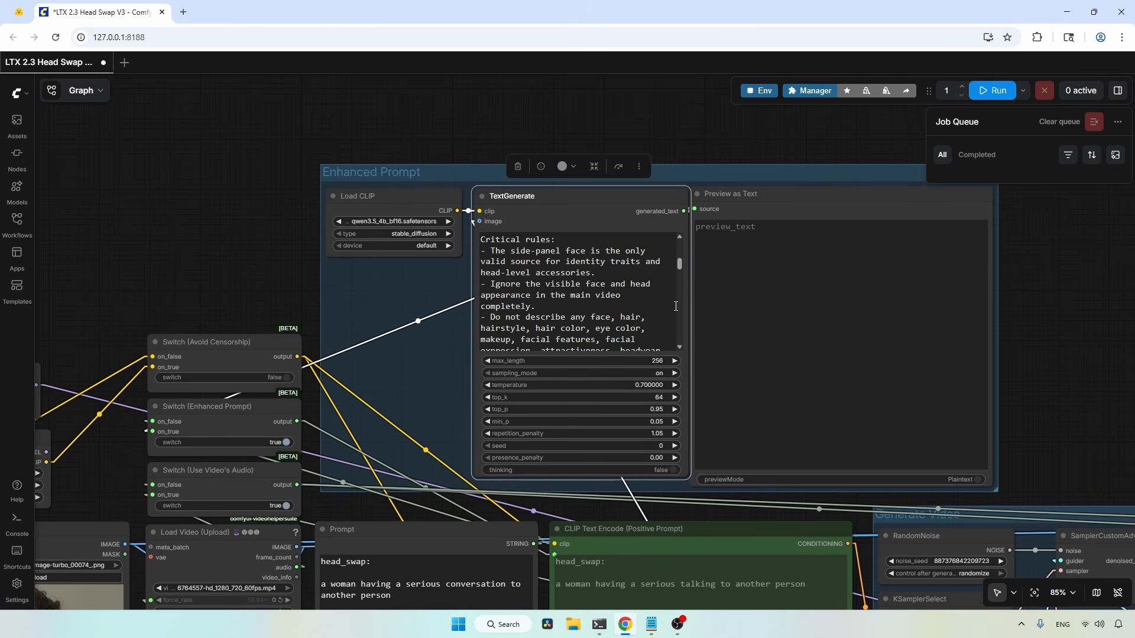
pyautogui.scroll(-10, 675, 306)
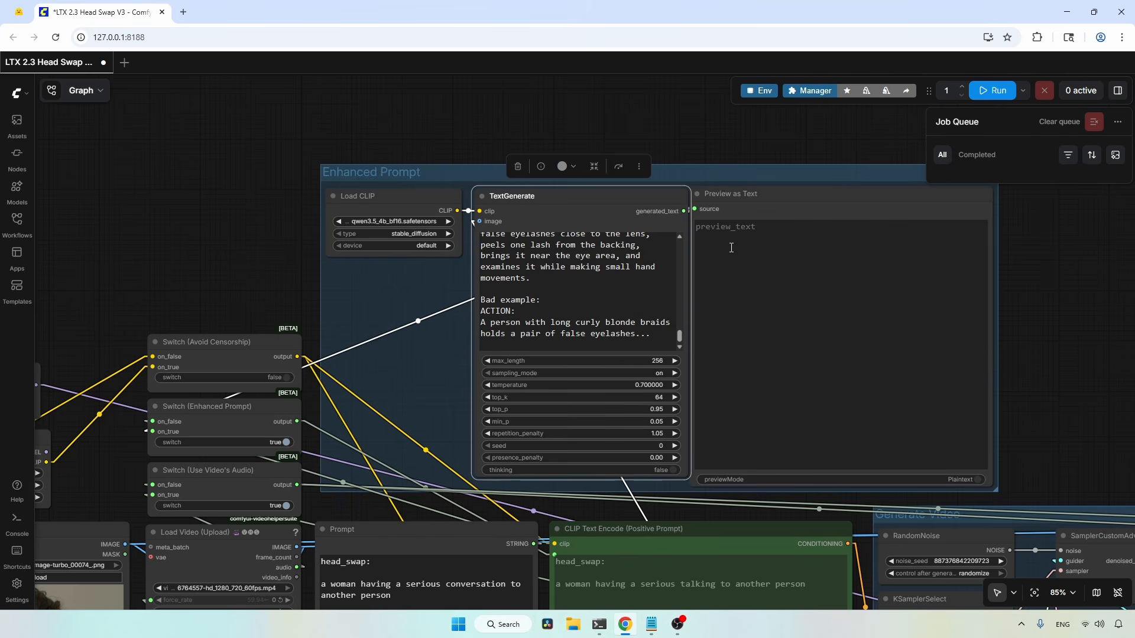
pyautogui.click(792, 207)
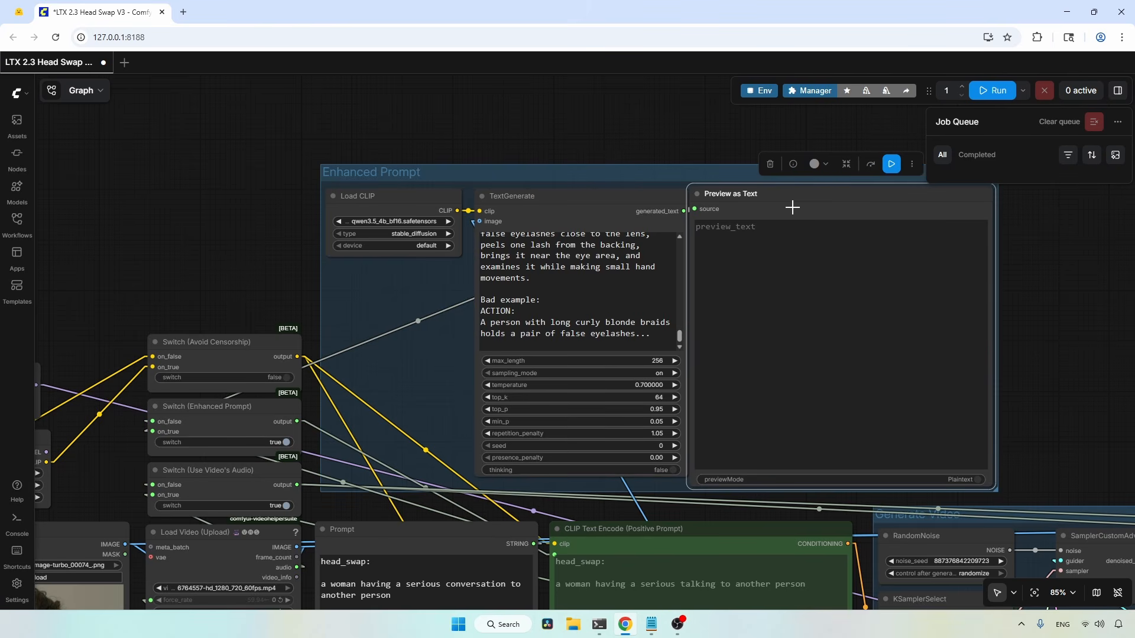
# Examine the Reserved Region Frame Composer, VAE Encode and LTXVAddGuide nodes, plus the AnimateDiff Video Combine node beside them
pyautogui.scroll(-7, 792, 206)
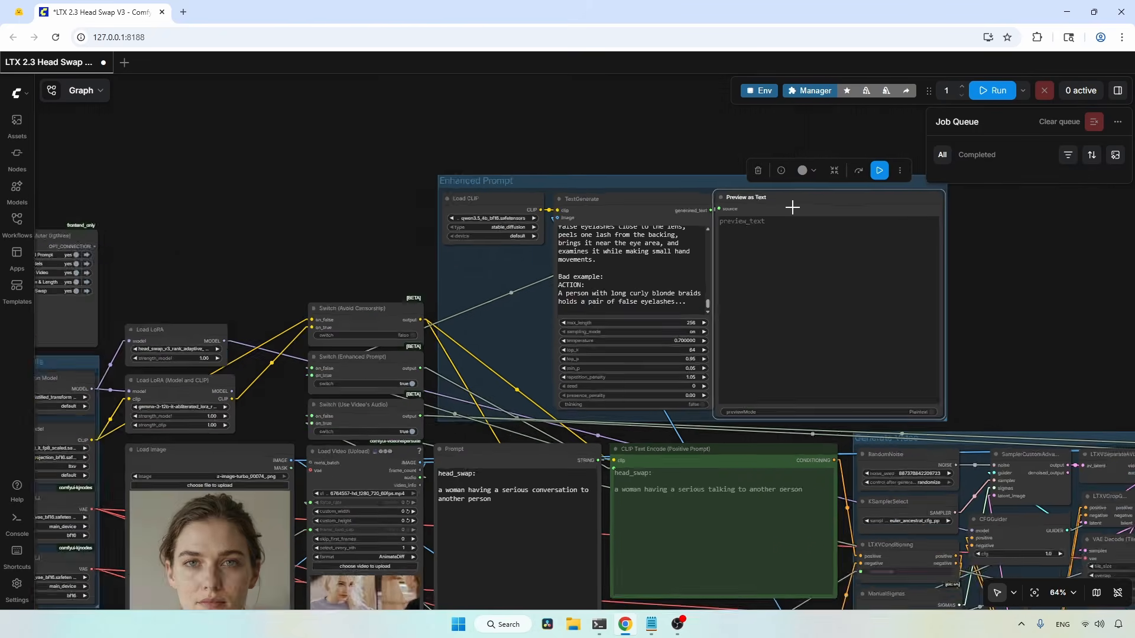
pyautogui.moveTo(886, 520); pyautogui.dragTo(621, 247)
pyautogui.scroll(7, 615, 269)
pyautogui.click(566, 306)
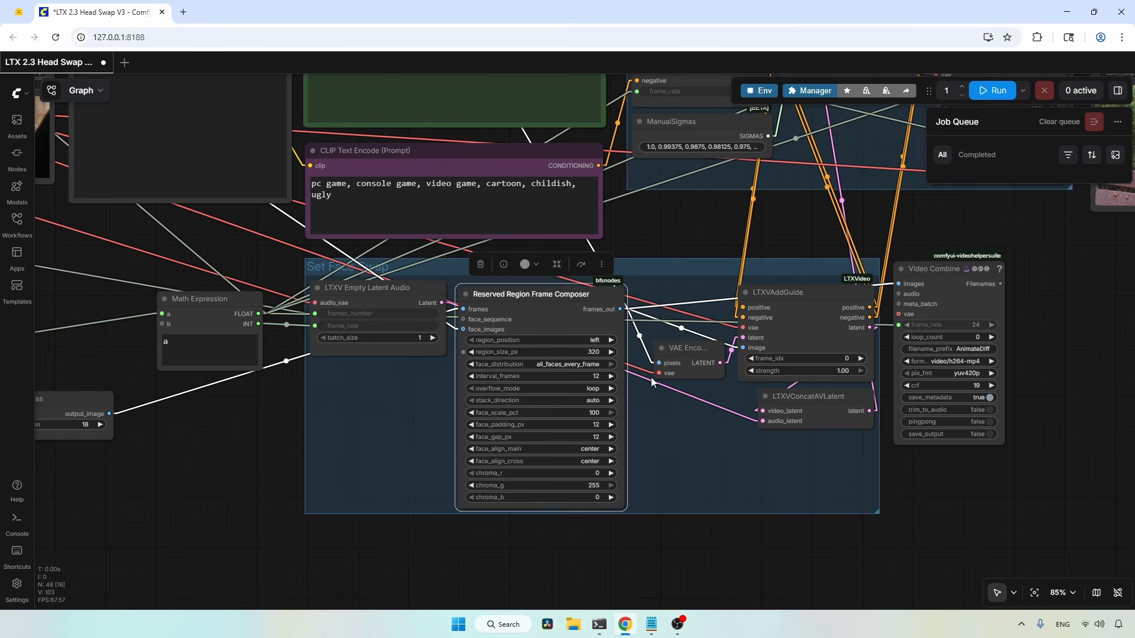
pyautogui.click(687, 358)
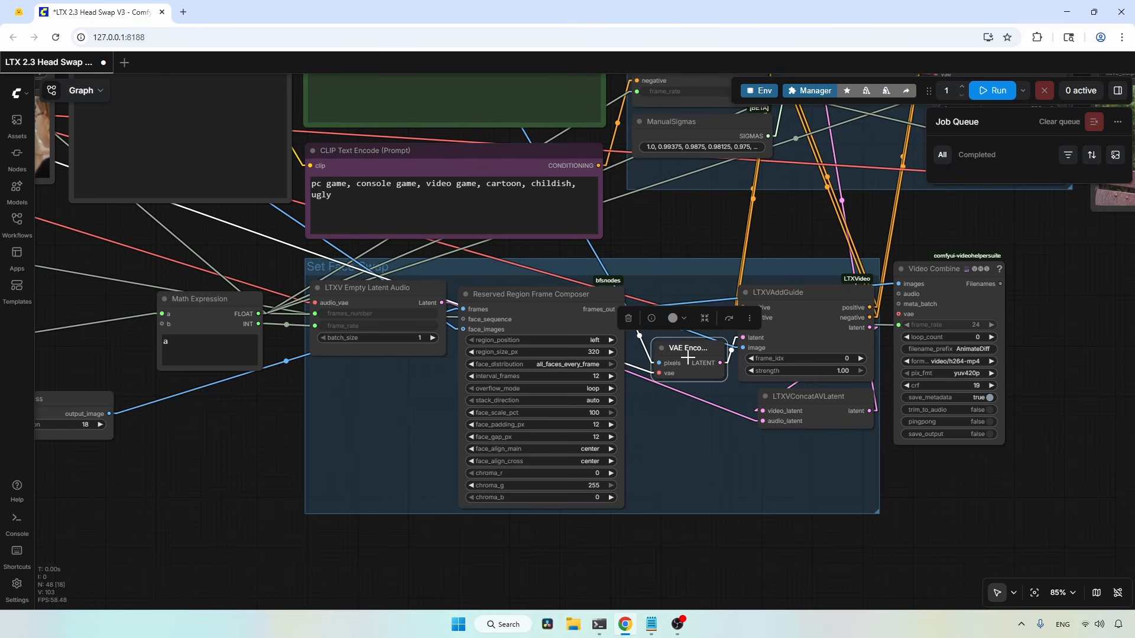
pyautogui.click(830, 318)
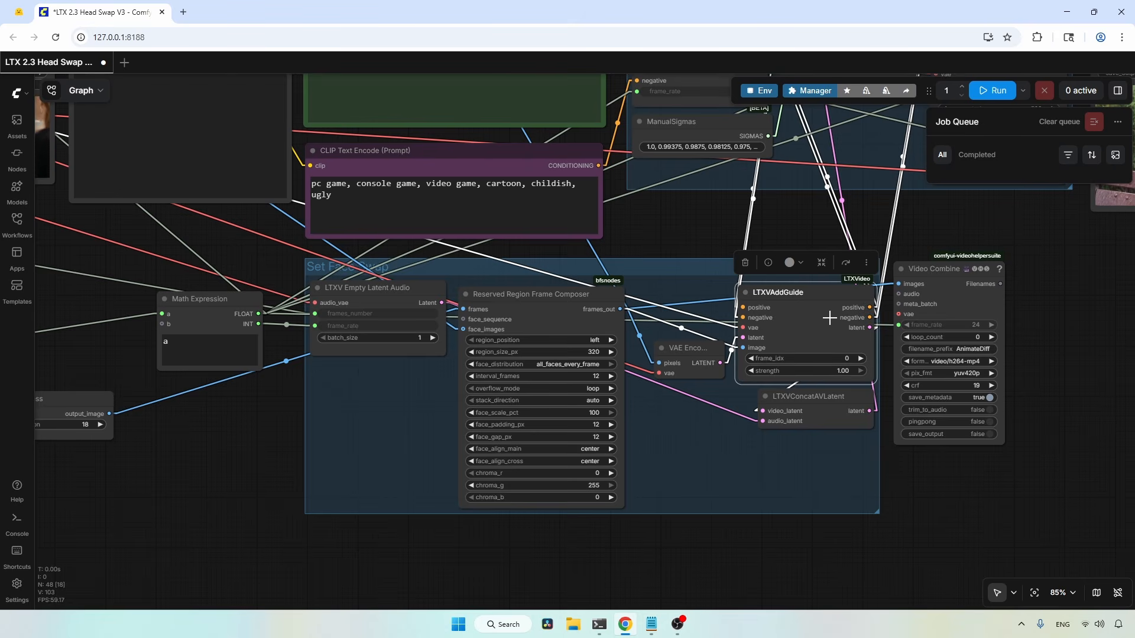
pyautogui.click(1002, 301)
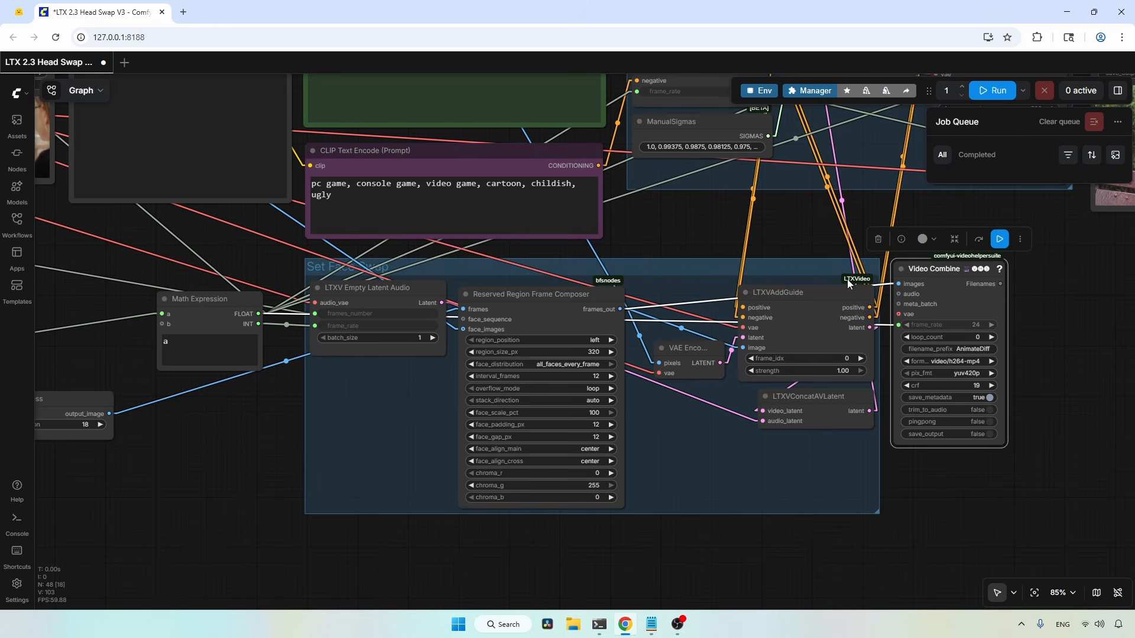
# Check the video generation nodes and the LTX2.3 Video Combine node, and run the head swap workflow
pyautogui.moveTo(807, 231); pyautogui.dragTo(531, 410)
pyautogui.scroll(-3, 531, 410)
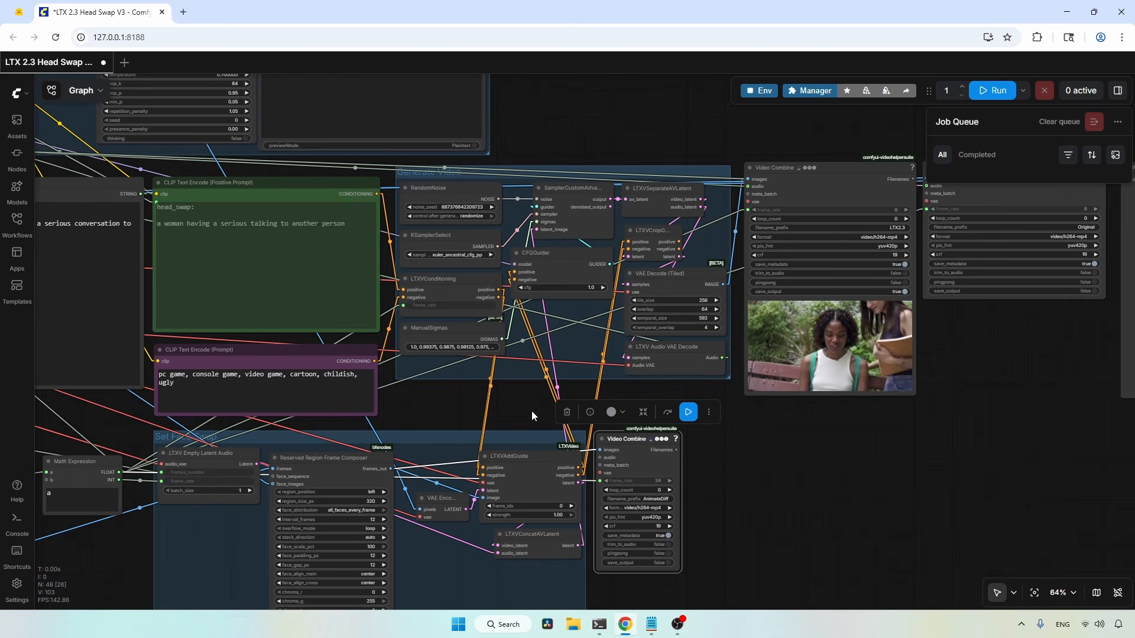
pyautogui.click(479, 410)
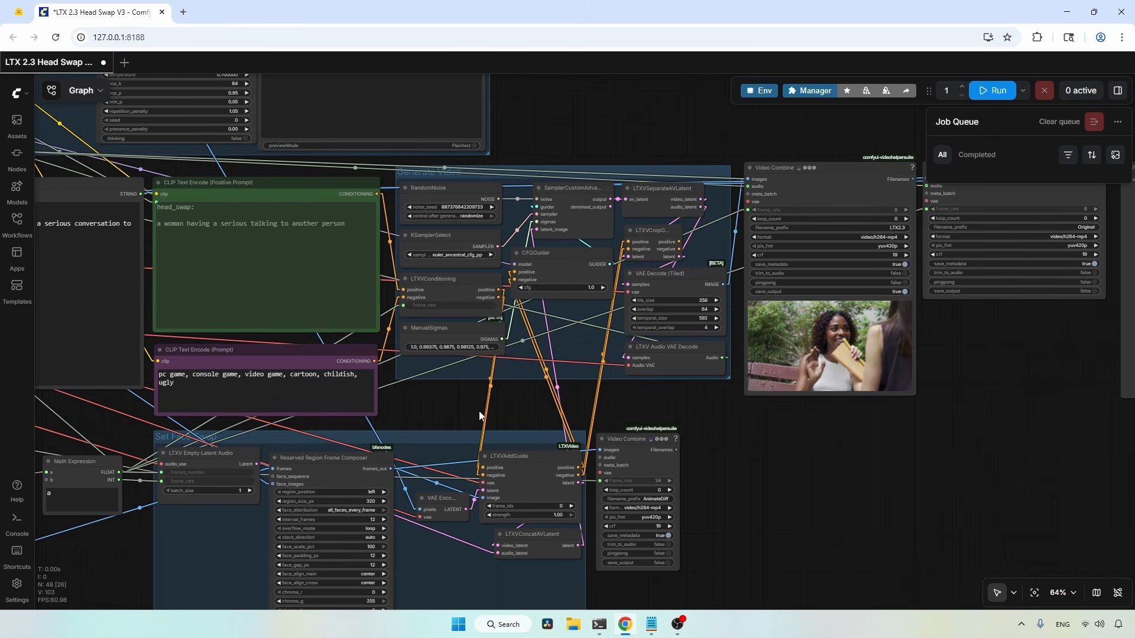
pyautogui.moveTo(696, 406); pyautogui.dragTo(638, 458)
pyautogui.scroll(7, 789, 400)
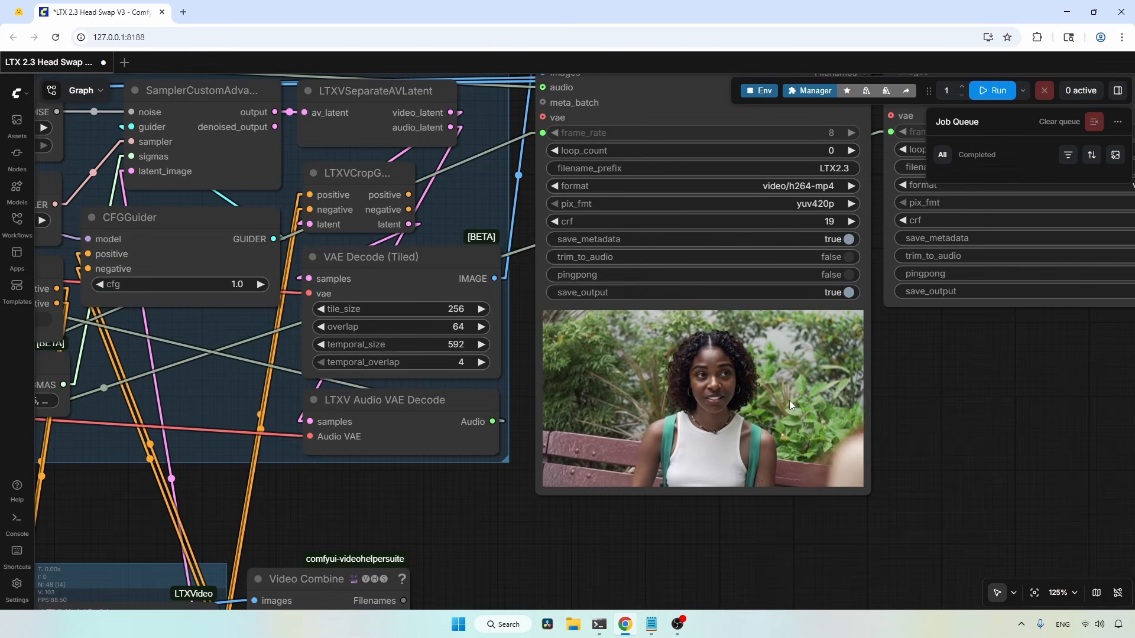
pyautogui.scroll(1, 754, 364)
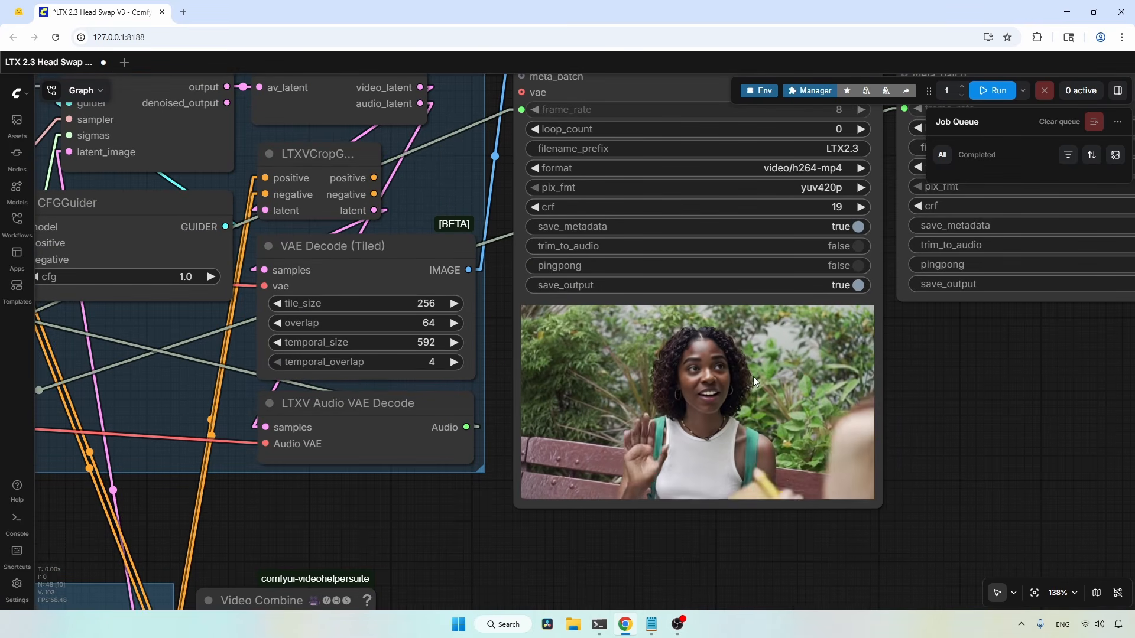
pyautogui.click(991, 92)
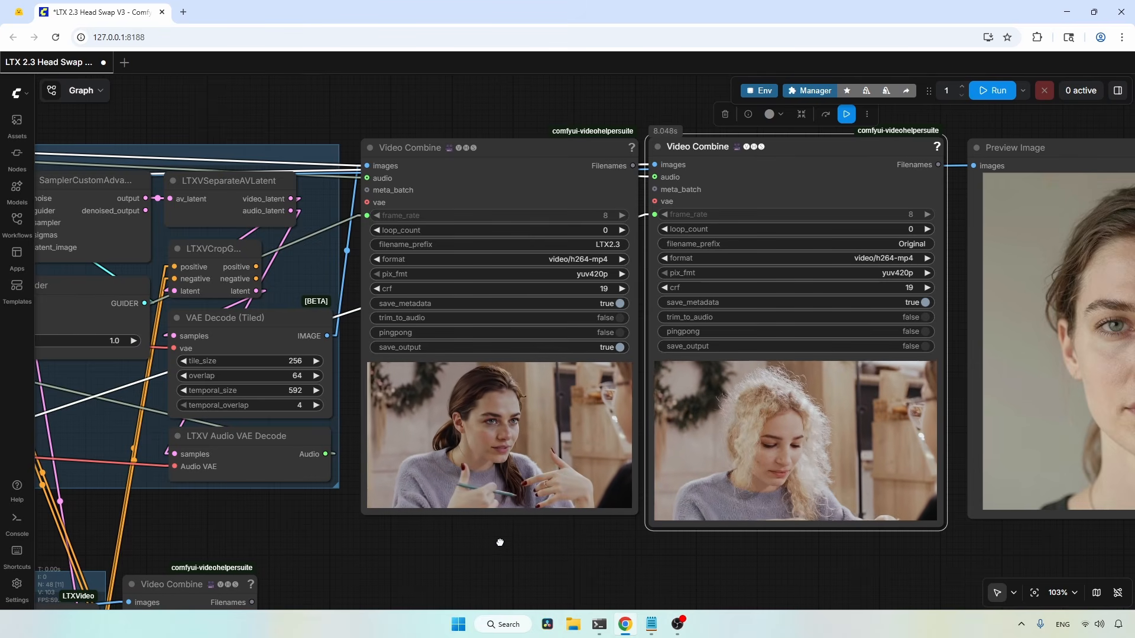
# Sync the video previews from the LTX2.3 Video Combine node
pyautogui.moveTo(500, 541); pyautogui.dragTo(392, 476)
pyautogui.rightClick(434, 318)
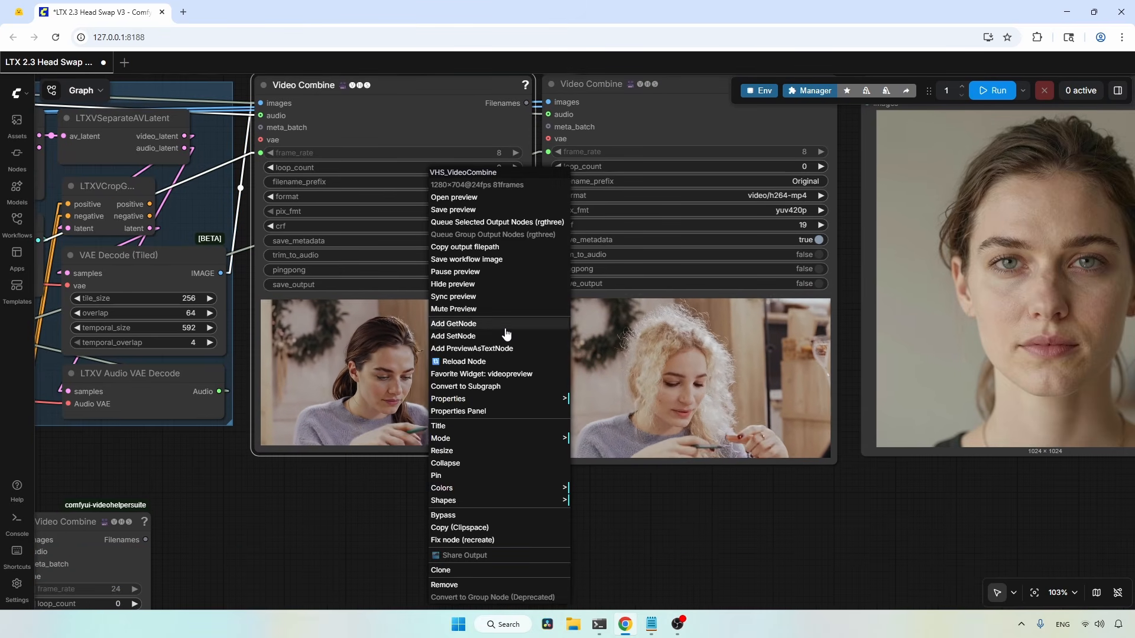
pyautogui.click(477, 297)
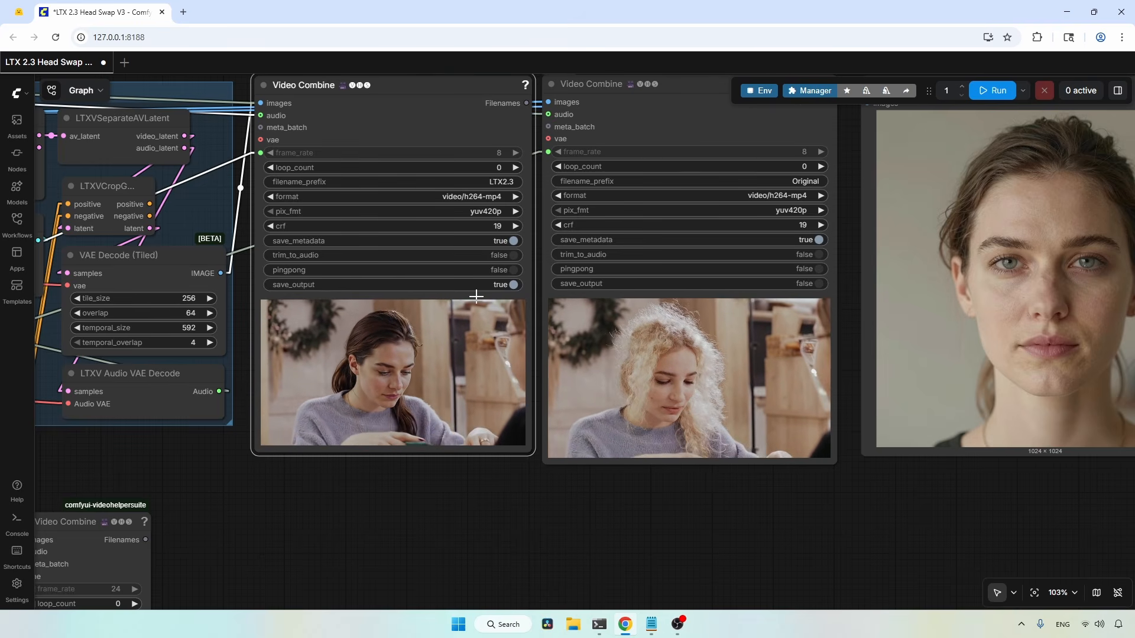
# Compare the head-swapped video up close with the original video and the reference face image
pyautogui.scroll(-3, 477, 296)
pyautogui.moveTo(696, 498); pyautogui.dragTo(650, 524)
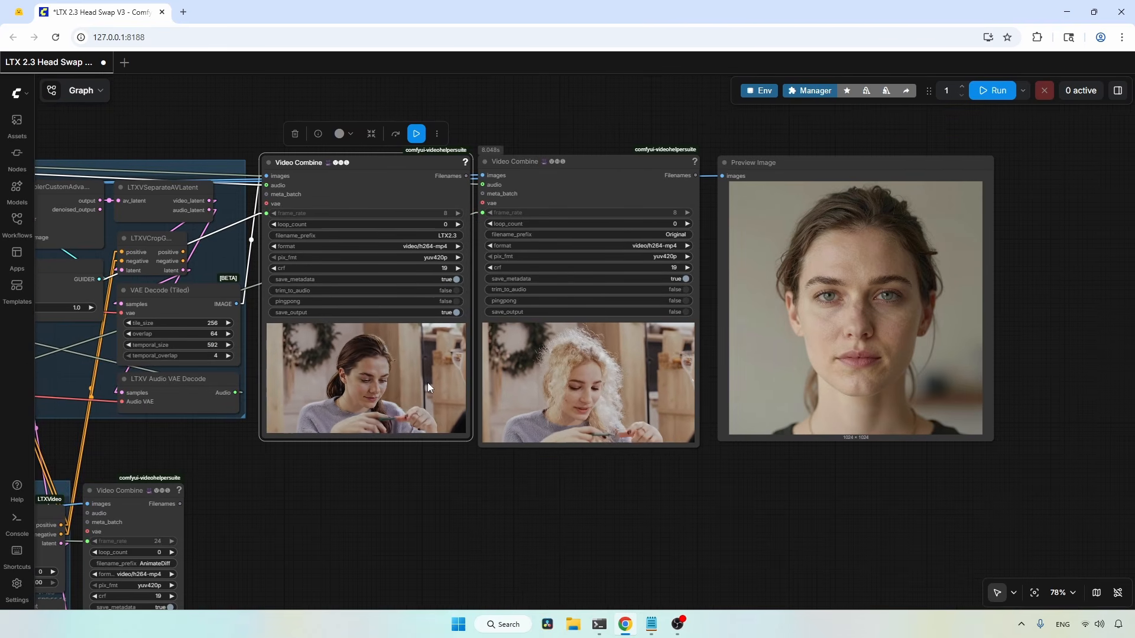
pyautogui.scroll(2, 427, 382)
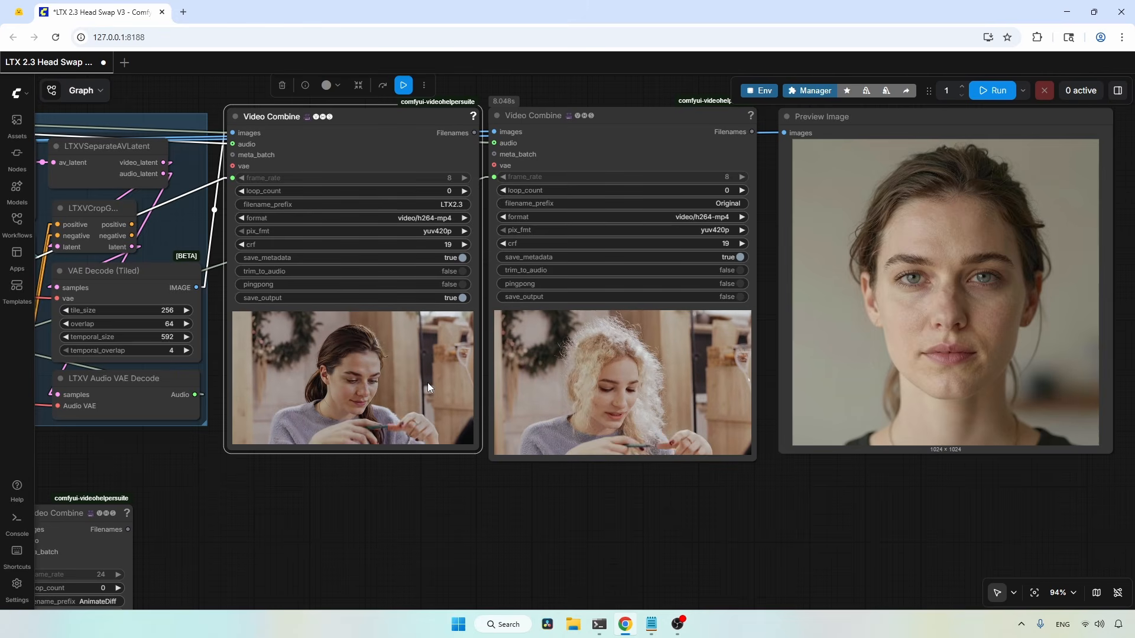
pyautogui.scroll(10, 327, 373)
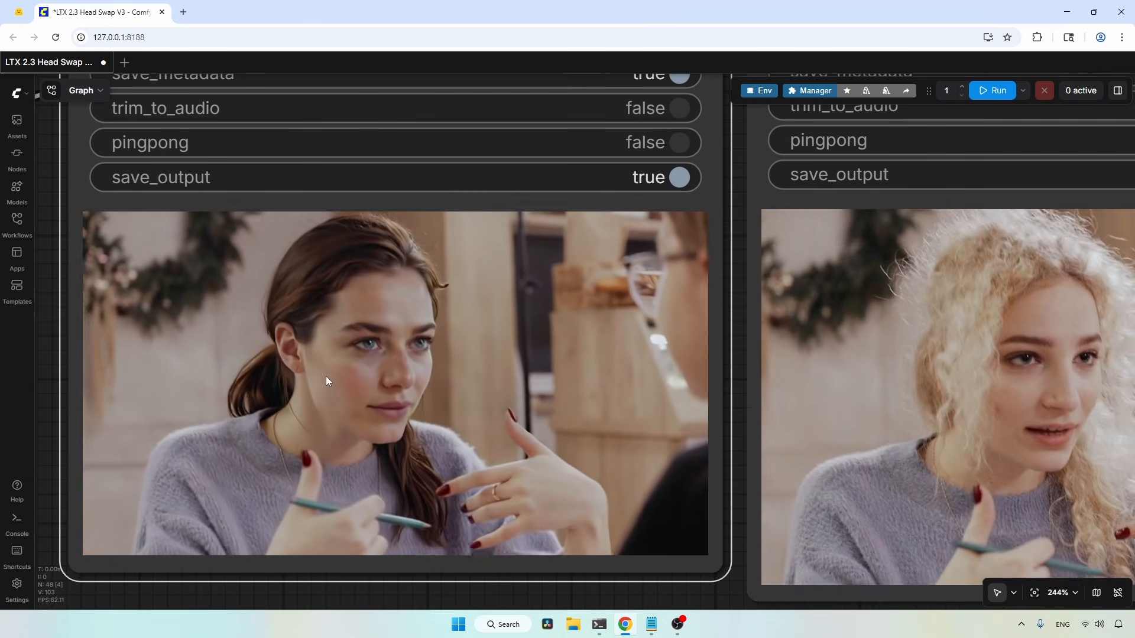
pyautogui.scroll(-1, 326, 376)
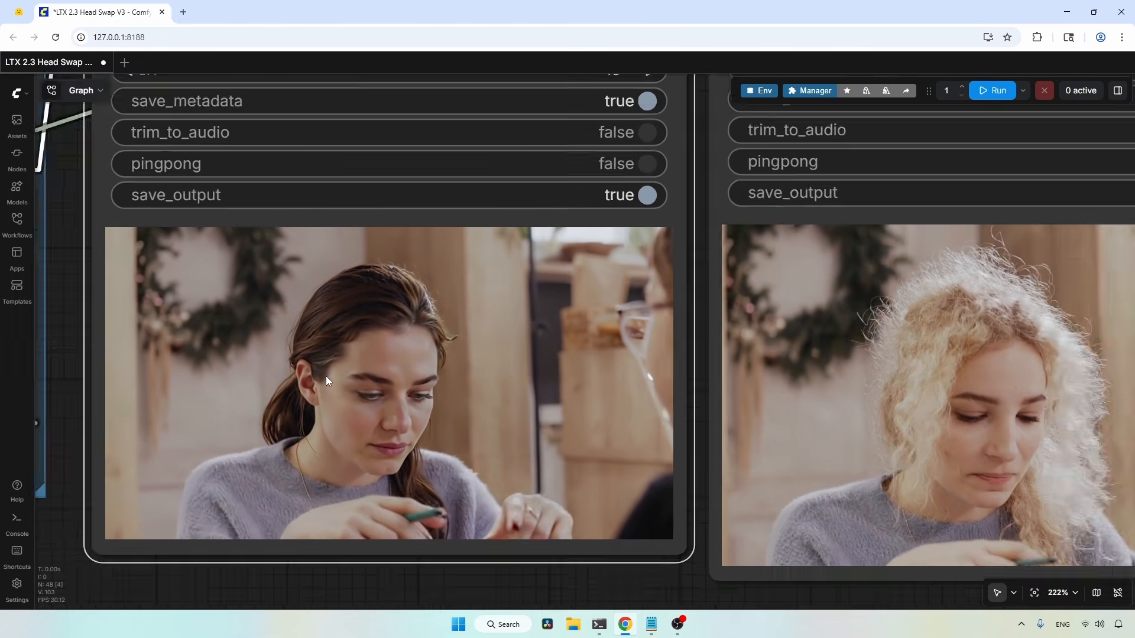
pyautogui.scroll(-10, 325, 376)
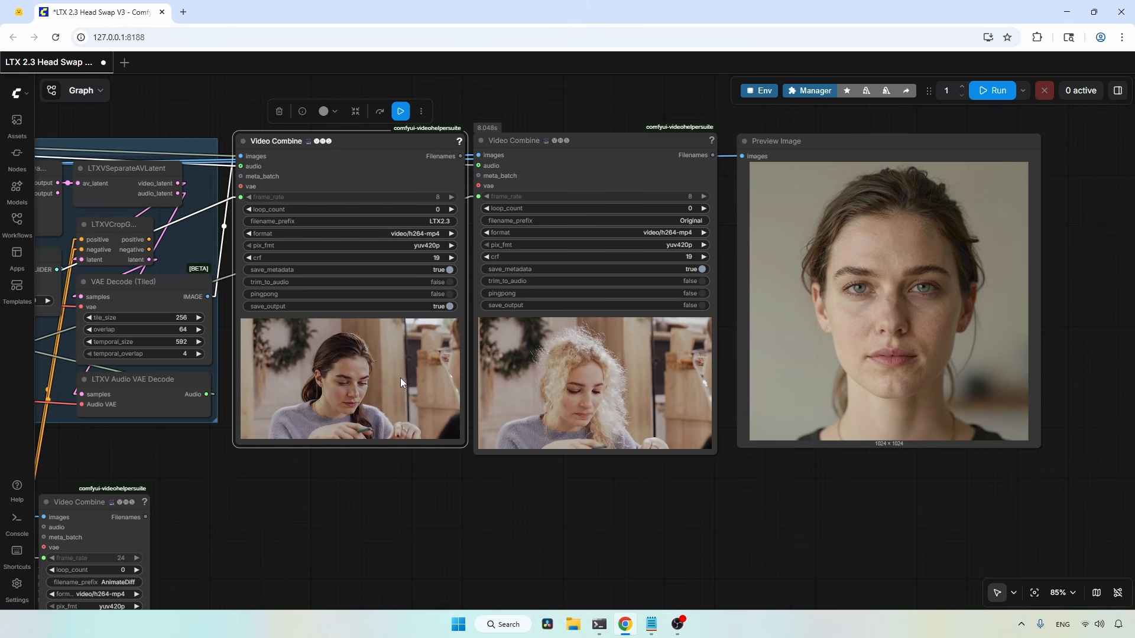
pyautogui.scroll(-1, 399, 378)
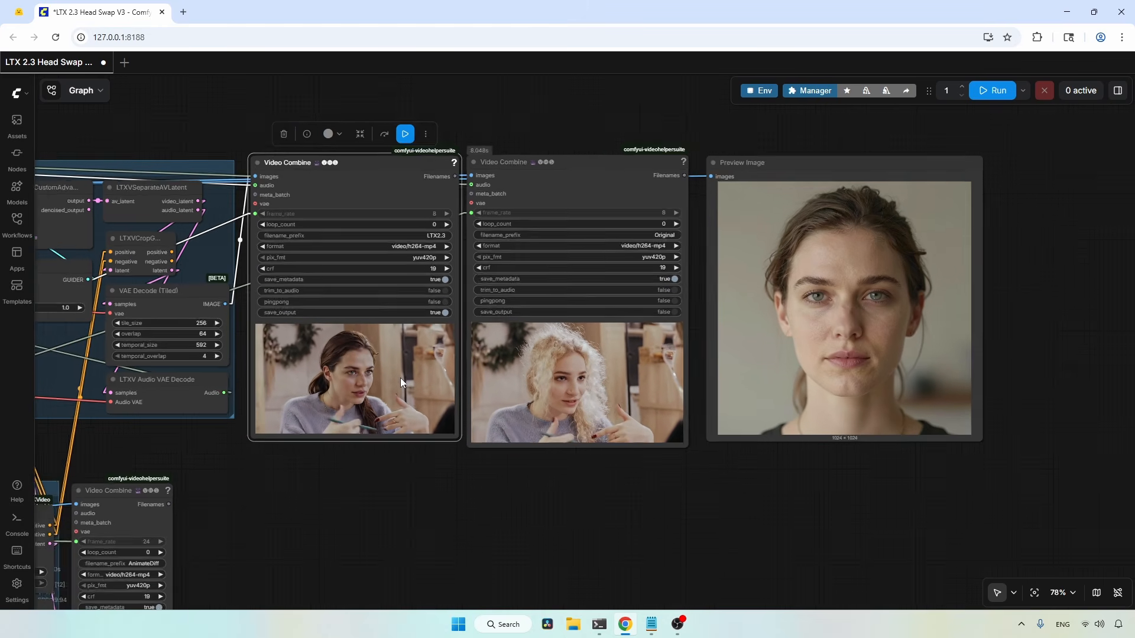
pyautogui.scroll(-3, 399, 377)
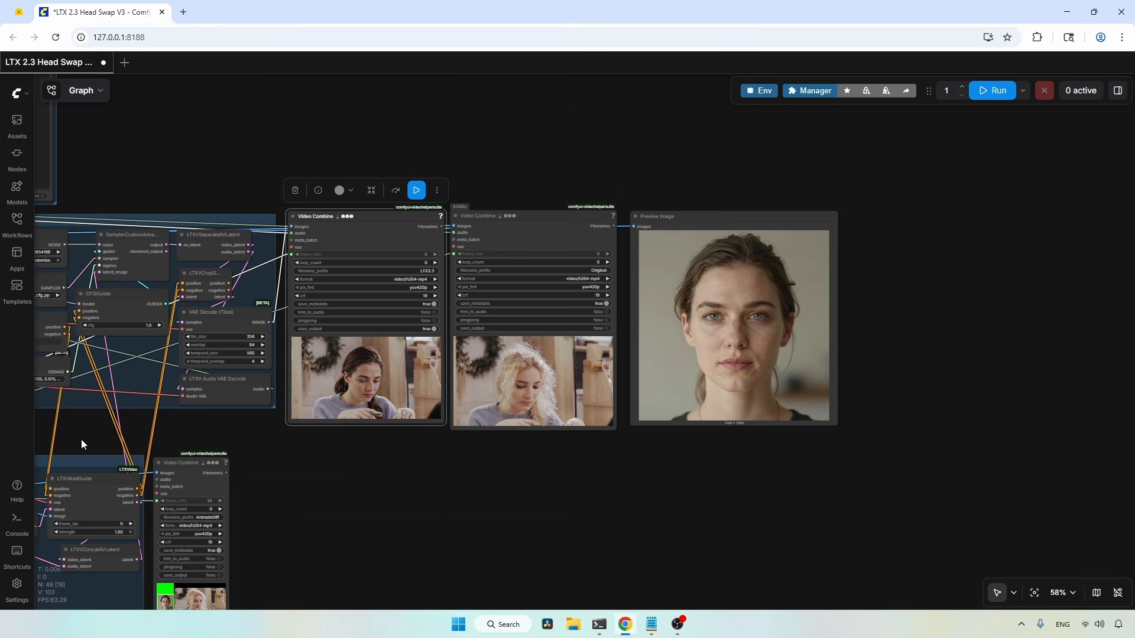